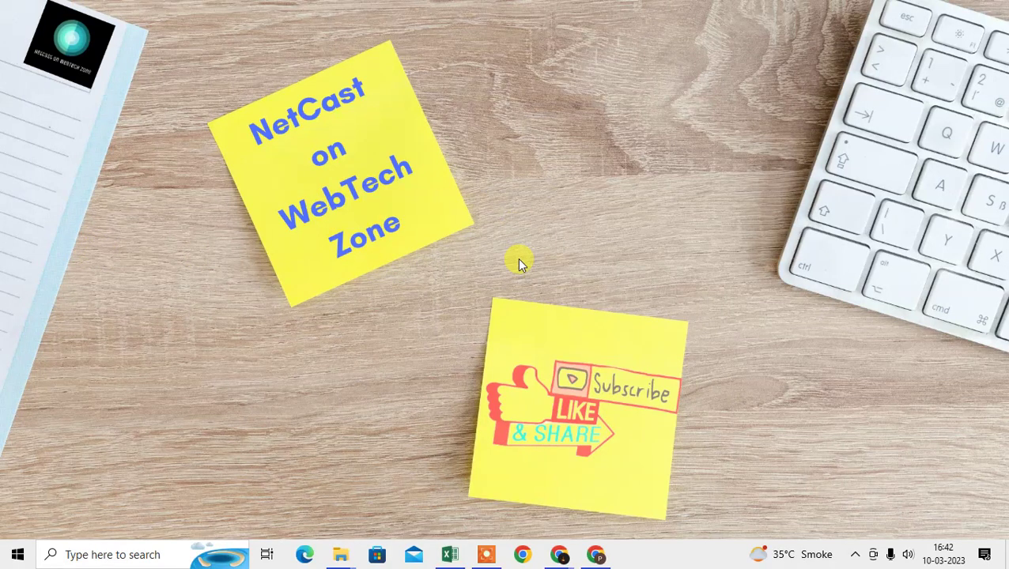
- Refresh the desktop twice from its right-click menu
right_click(497, 74)
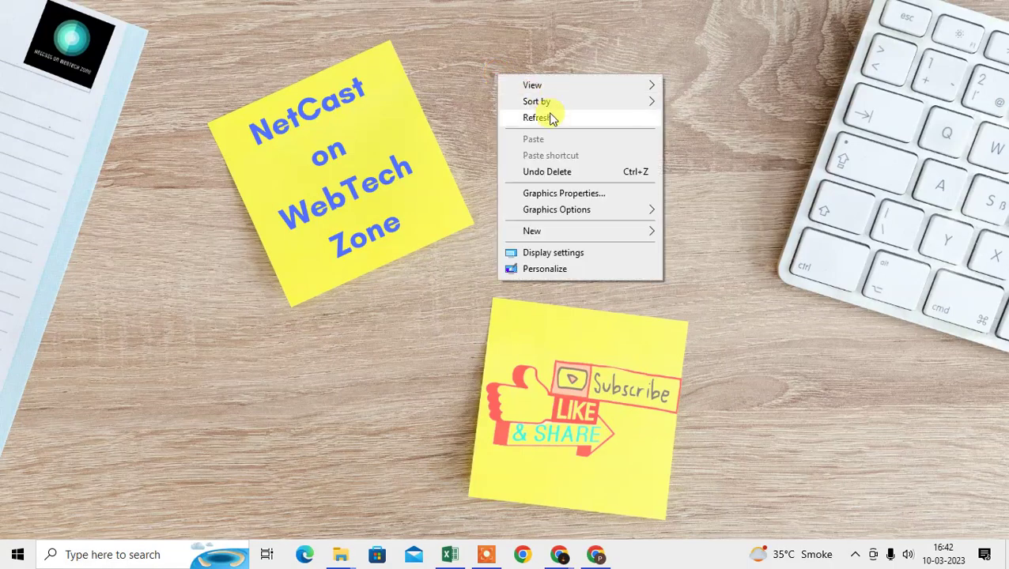
click(551, 117)
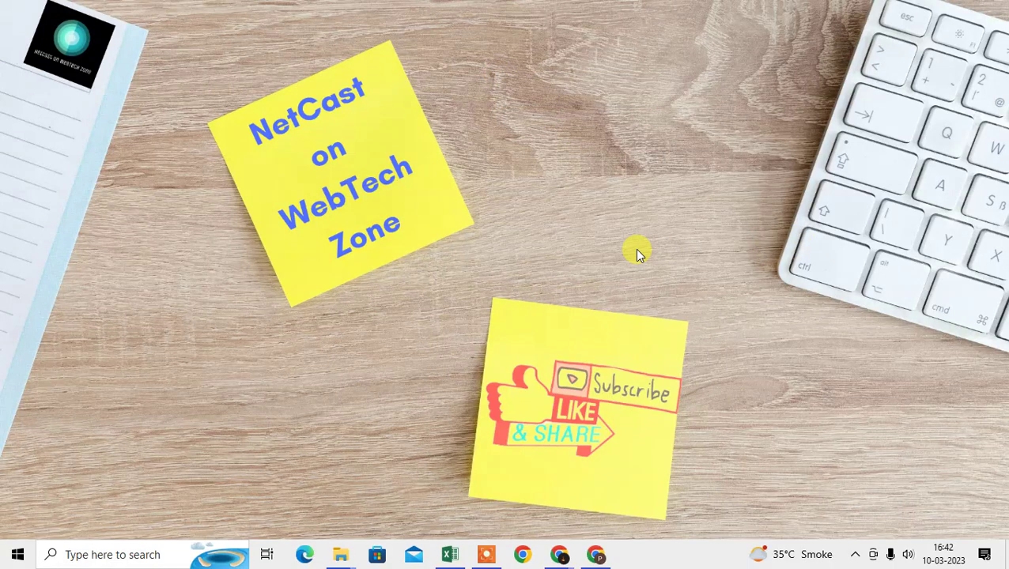
right_click(484, 54)
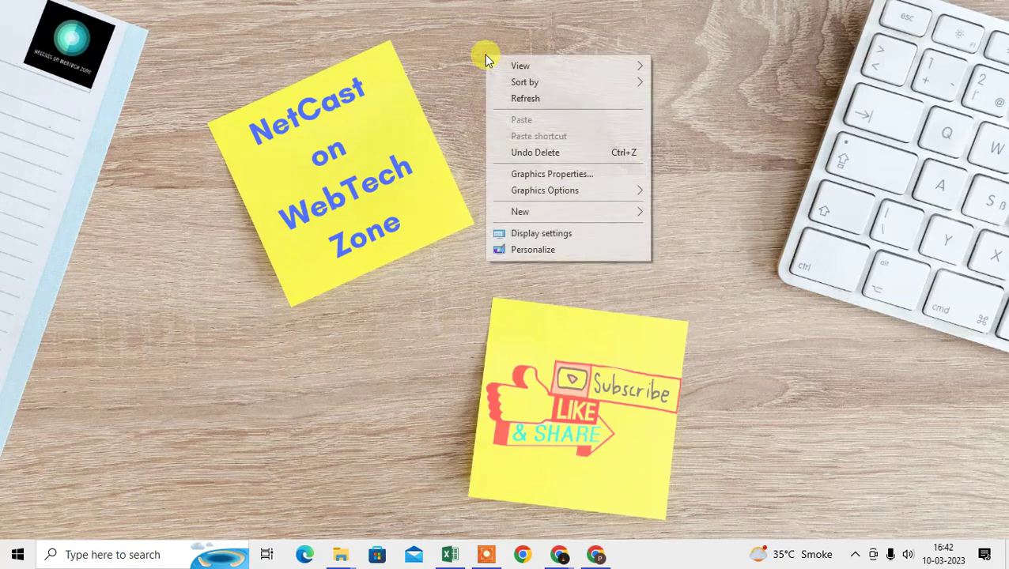
click(547, 101)
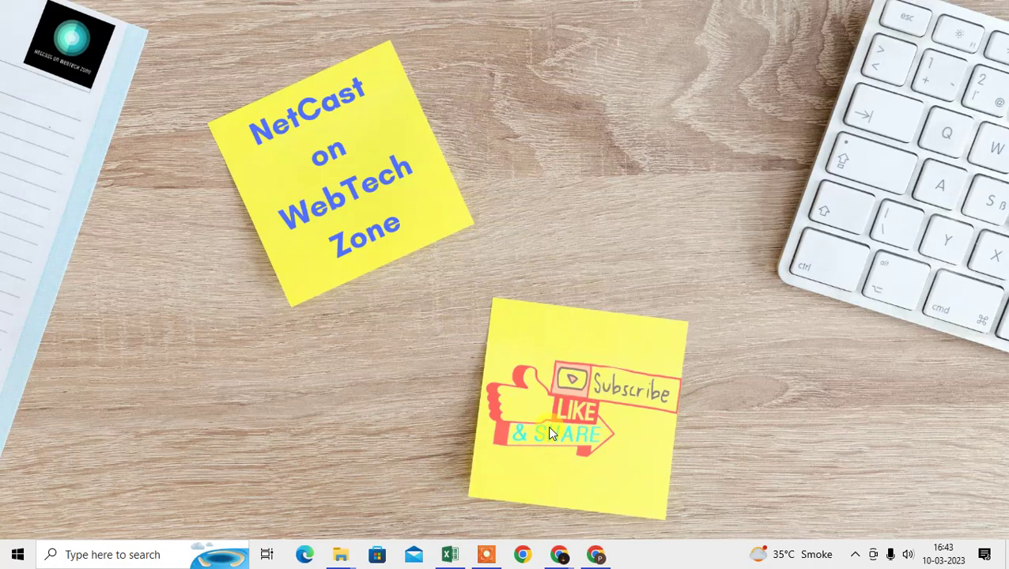
- Open Chrome's About page and highlight the 'Chrome is up to date' status for version 111.0.5563.65
key(alt+Tab)
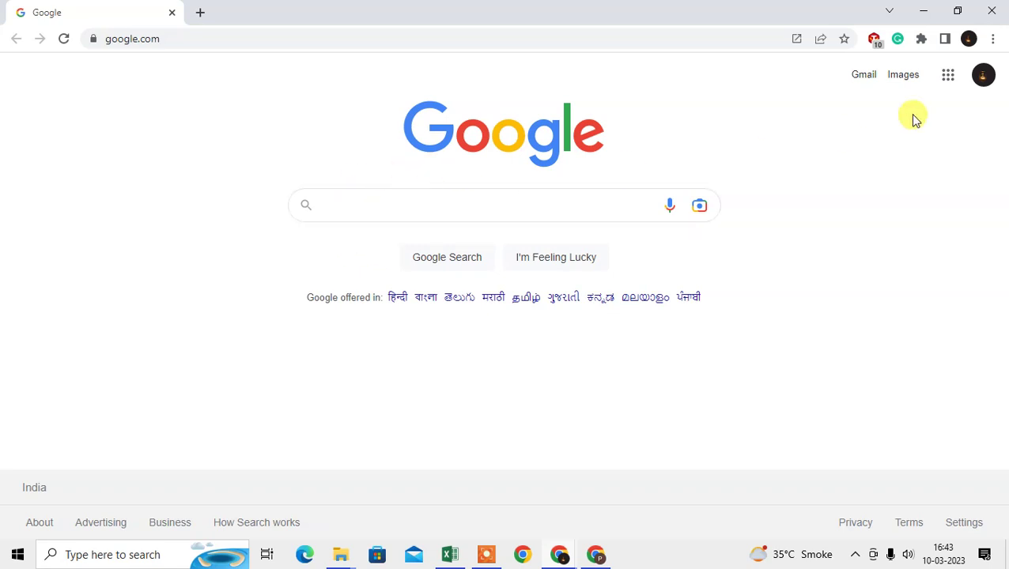
click(995, 39)
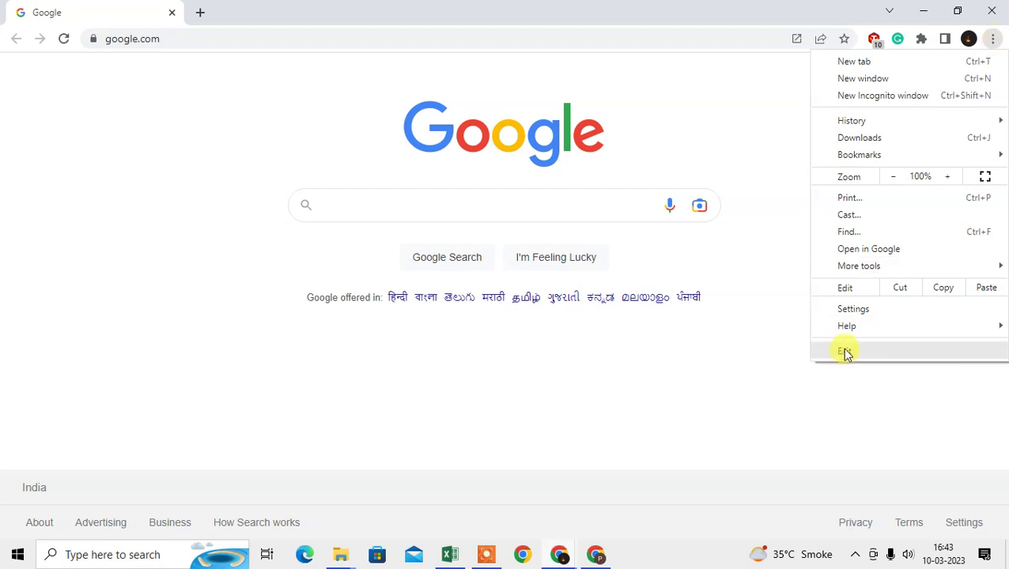
mouse_move(847, 329)
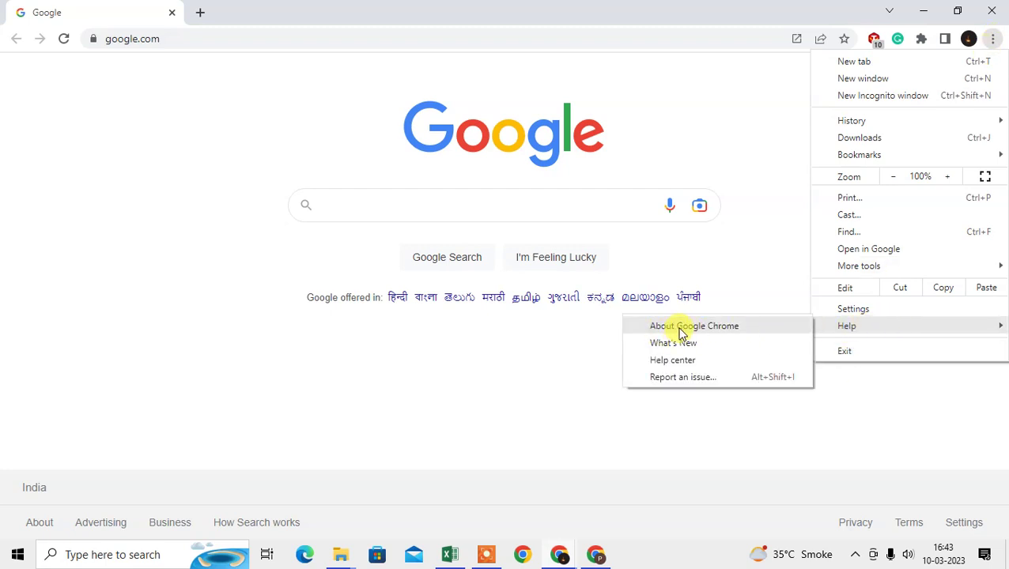
click(706, 331)
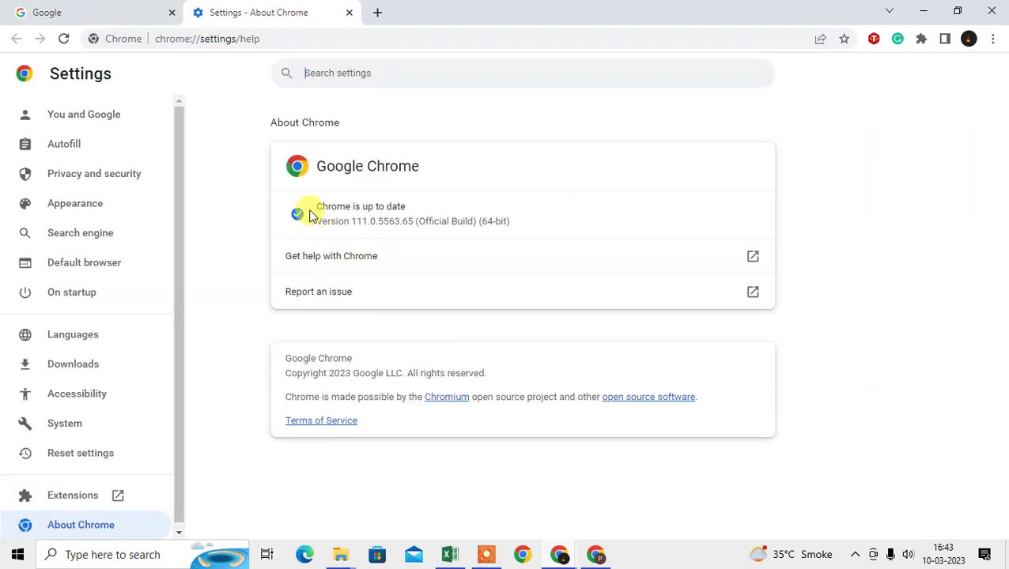
drag(315, 206, 431, 207)
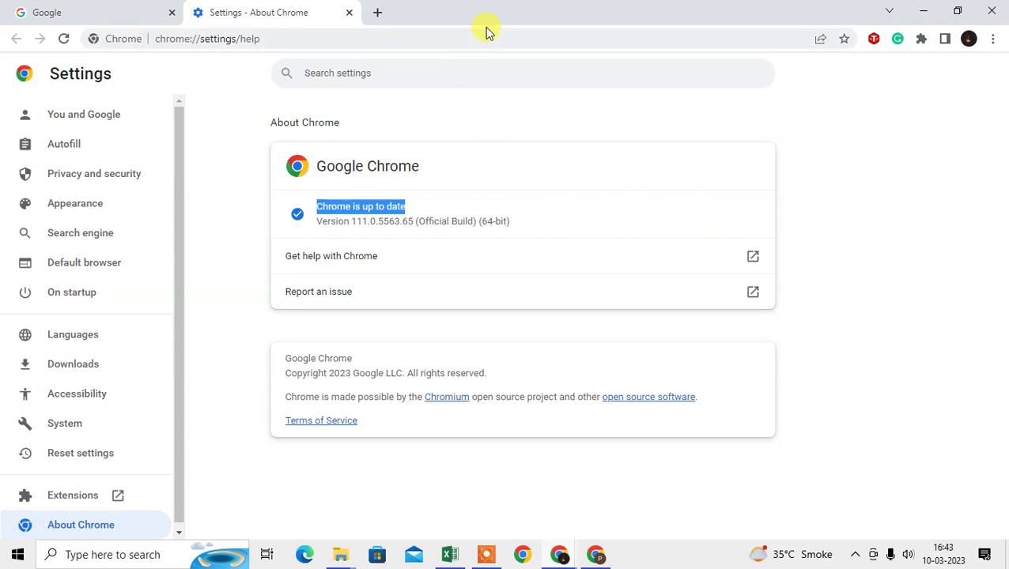
- Replace the old About Chrome and Google tabs with a fresh new tab
click(377, 12)
click(349, 13)
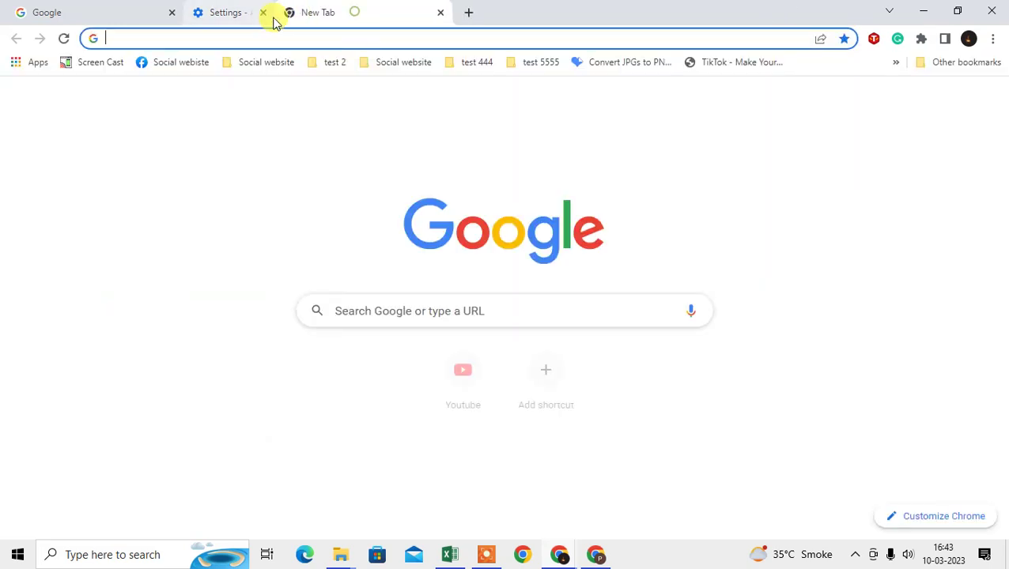
click(165, 13)
click(171, 14)
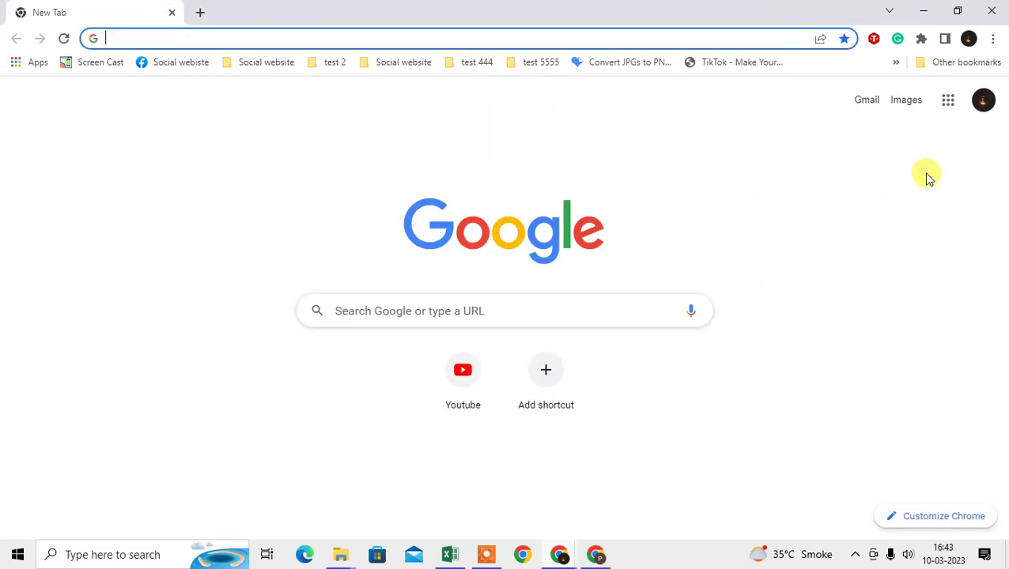
- Go to Settings > Reset settings and start restoring settings to their original defaults
click(993, 38)
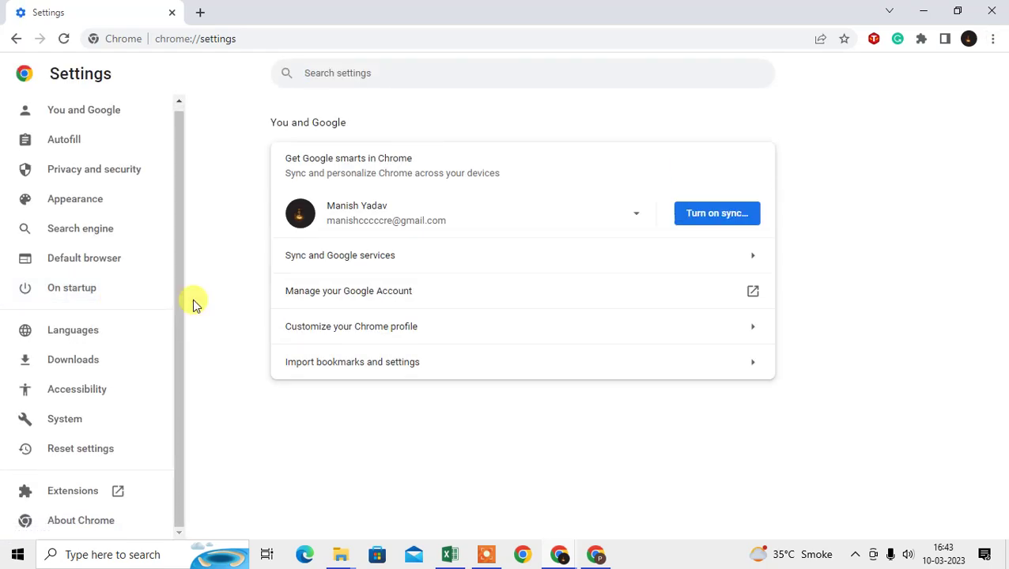
click(79, 457)
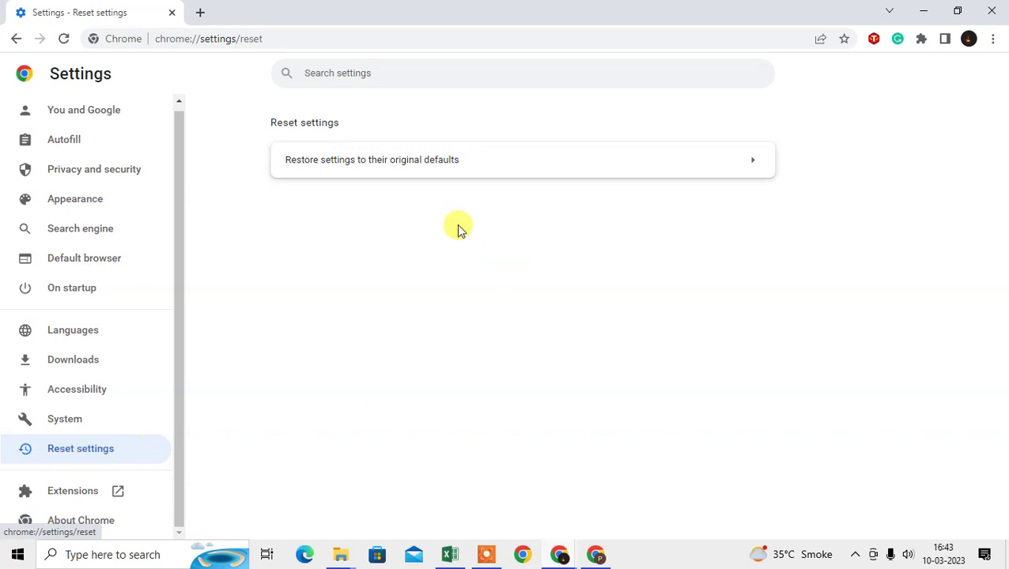
click(362, 163)
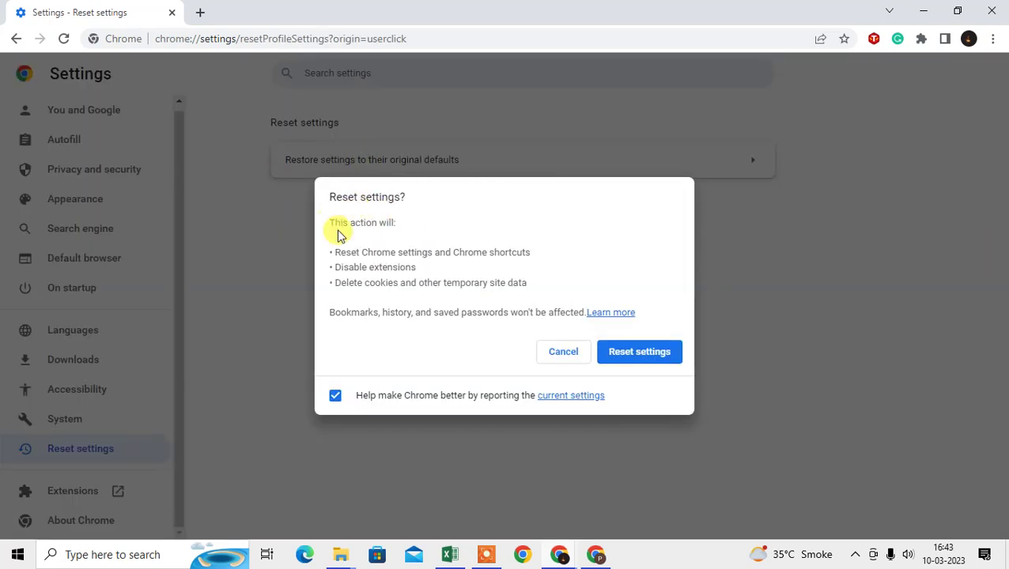
- Highlight the reset dialog's notes on what is deleted and kept, then cancel the reset
drag(330, 314, 503, 312)
click(388, 310)
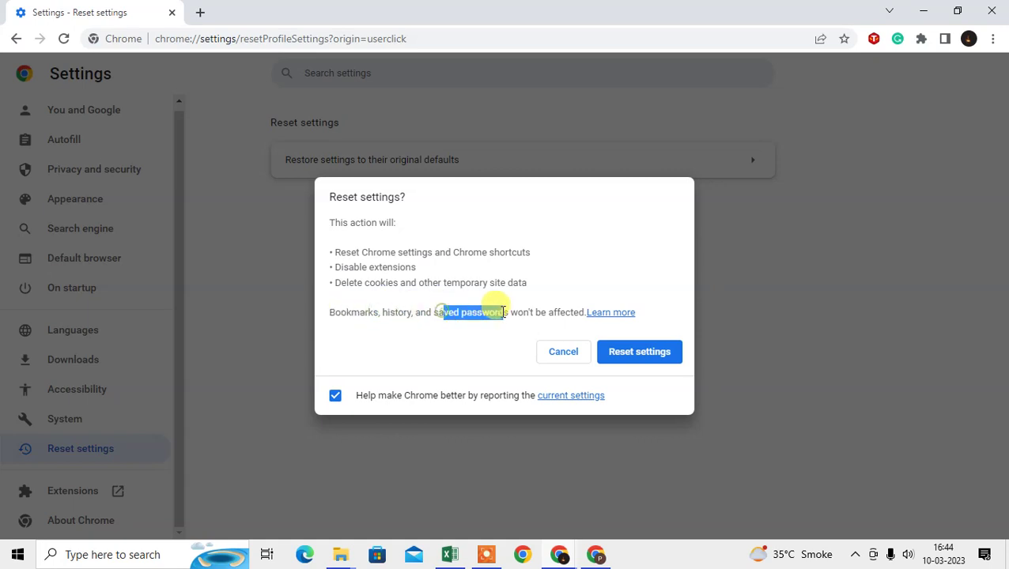
drag(332, 251, 416, 267)
drag(340, 285, 527, 283)
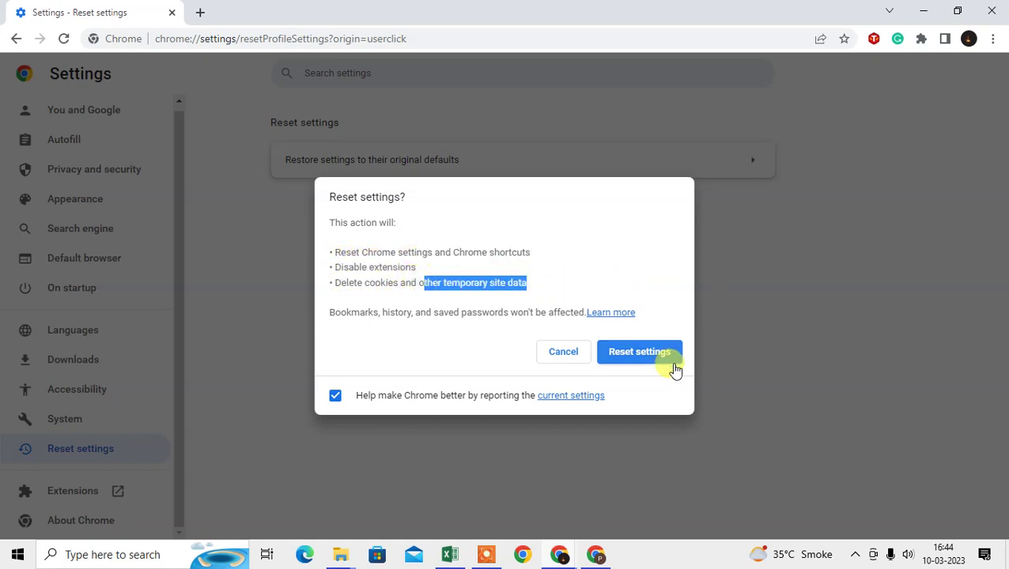
click(565, 356)
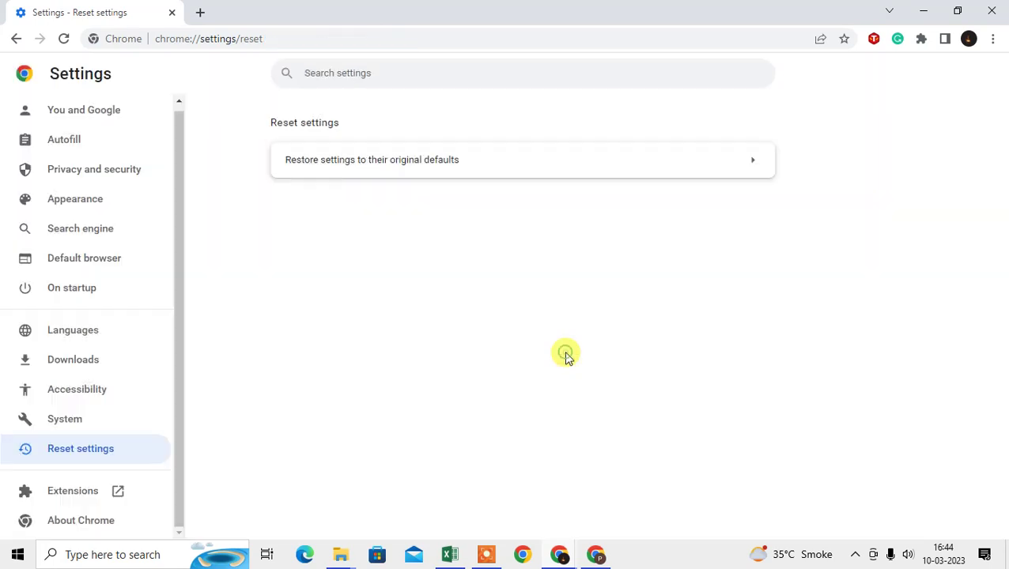
- Switch off the Ad blocker Turbo, Grammarly and BlockSite extensions
click(76, 497)
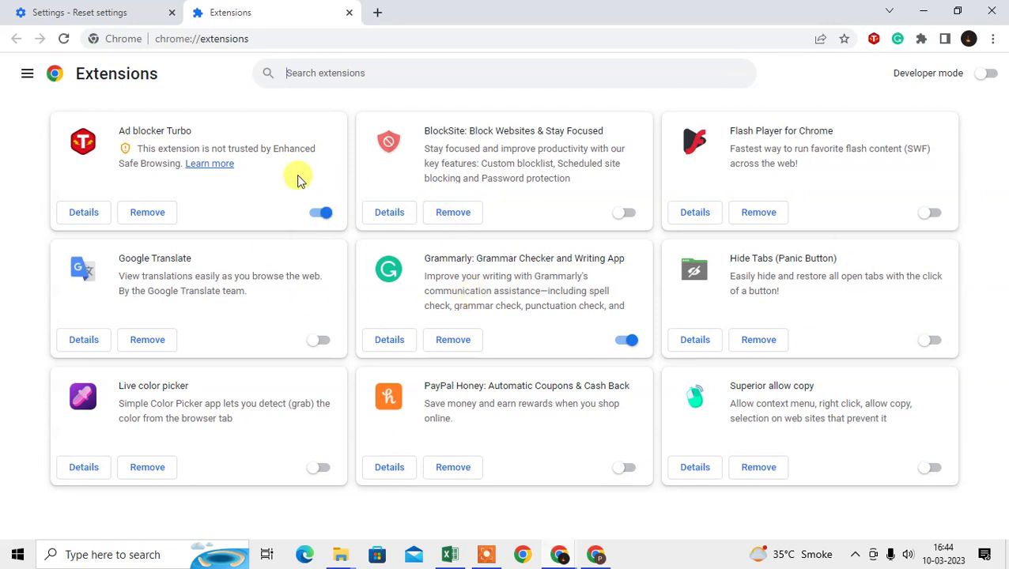
click(332, 218)
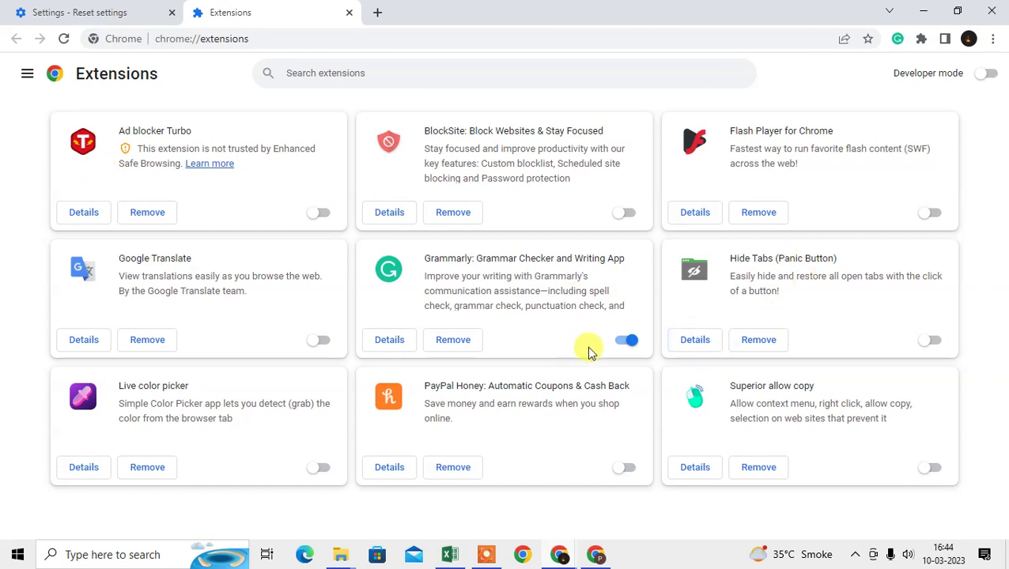
click(628, 340)
click(627, 340)
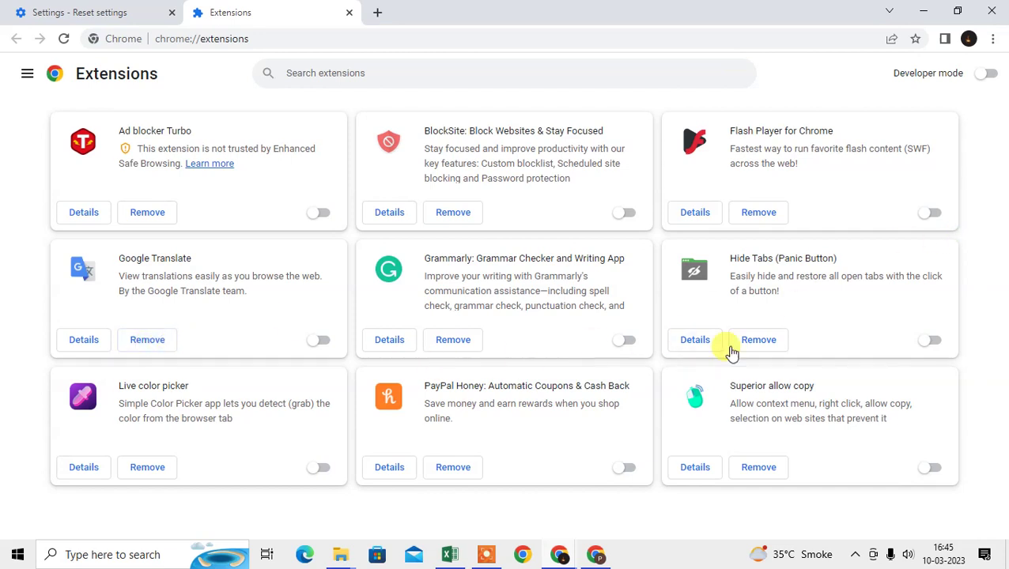
click(312, 214)
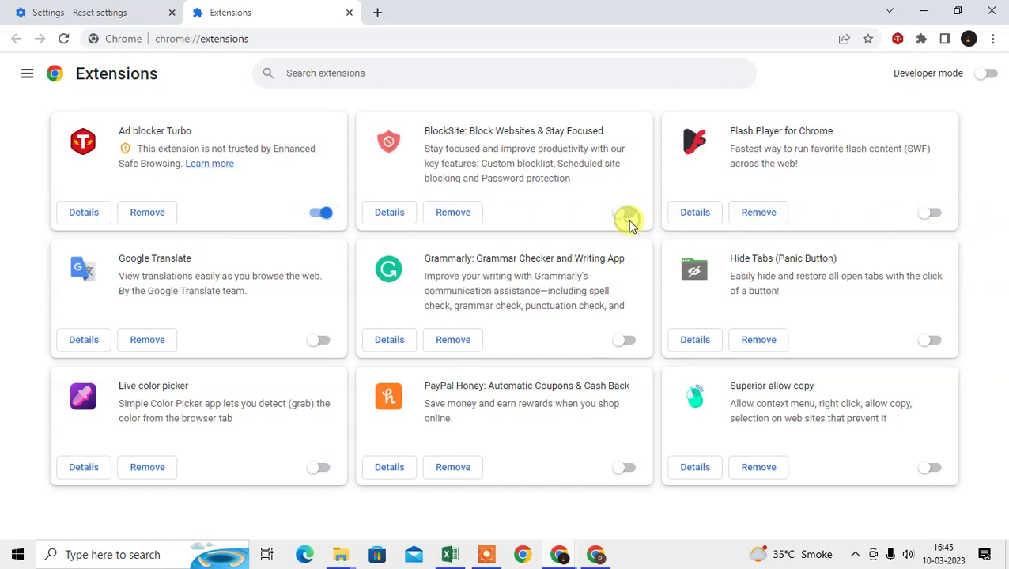
click(624, 213)
click(321, 214)
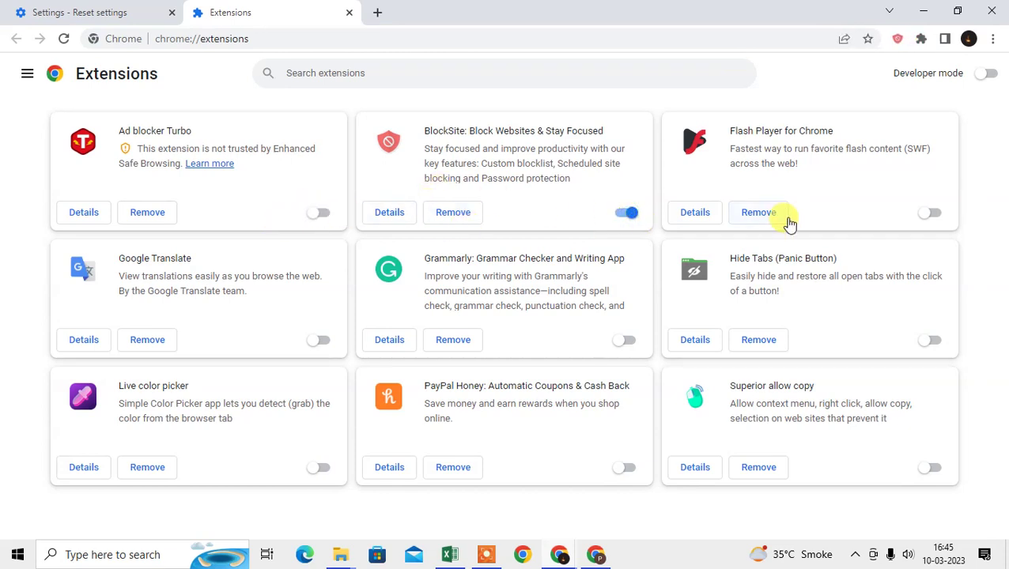
click(628, 213)
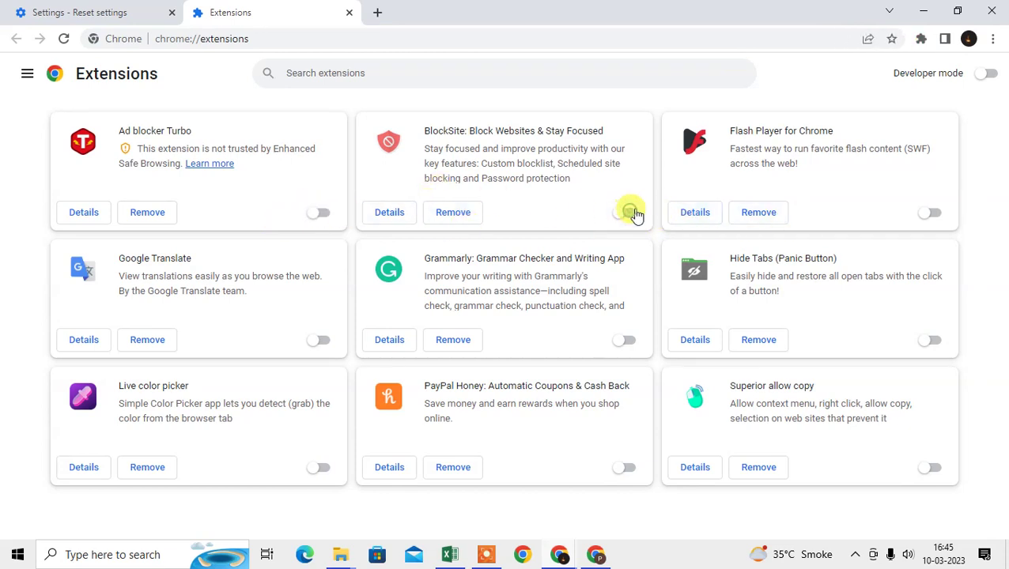
- Close the Extensions and Reset settings tabs, leaving a fresh new tab
click(345, 16)
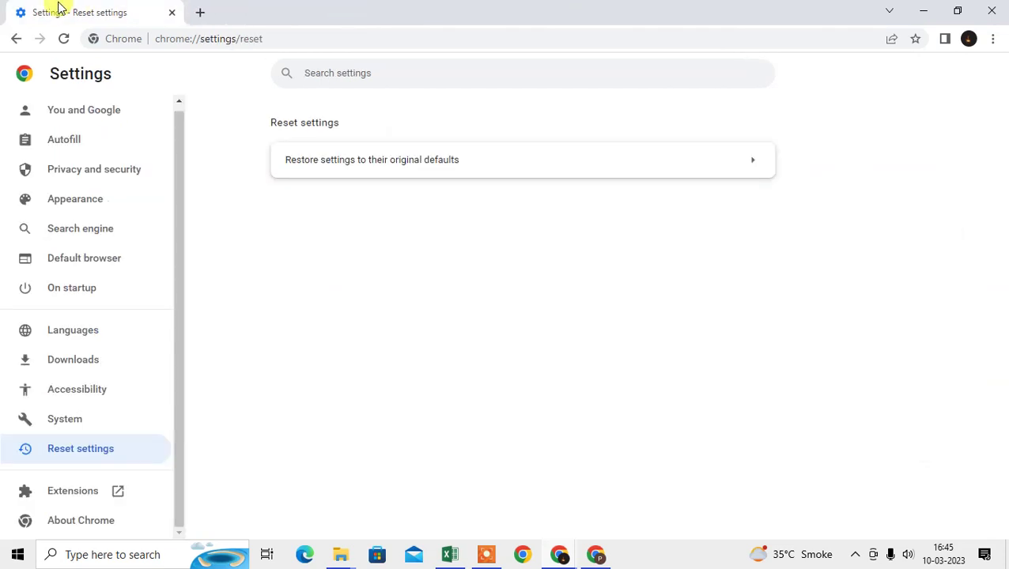
click(197, 13)
click(173, 14)
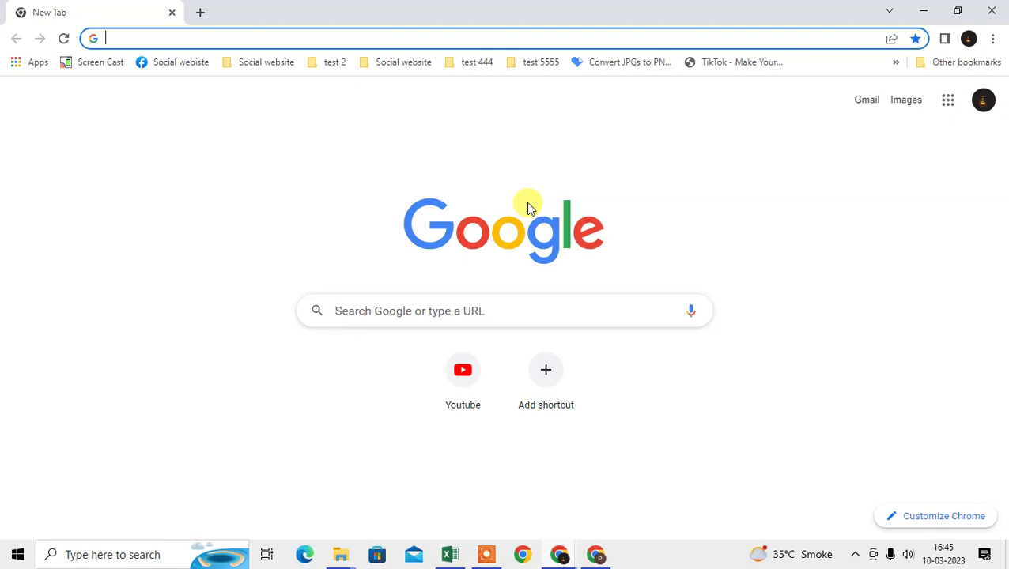
- Go to the History page from the Chrome menu and open Clear browsing data
click(997, 40)
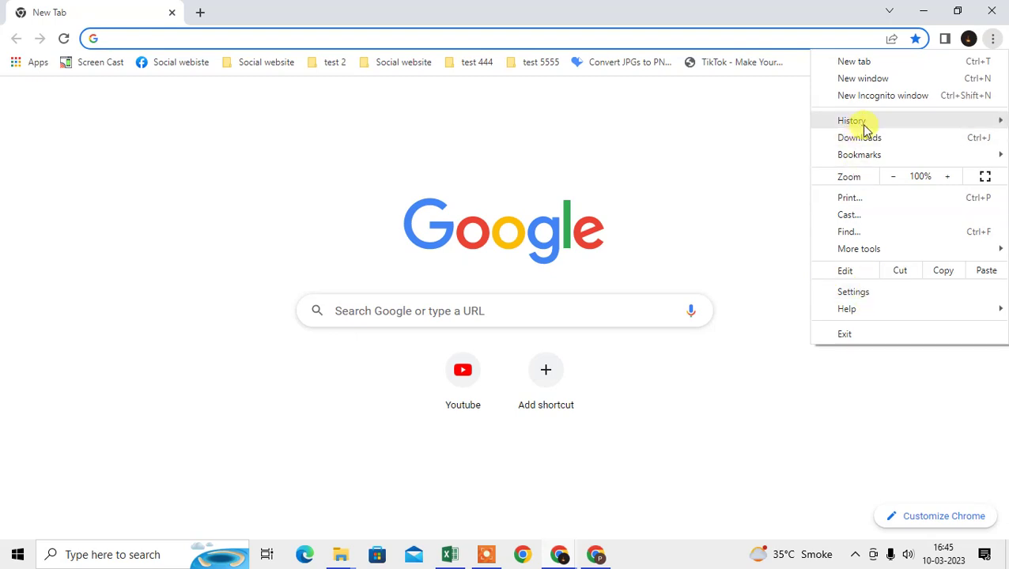
mouse_move(878, 122)
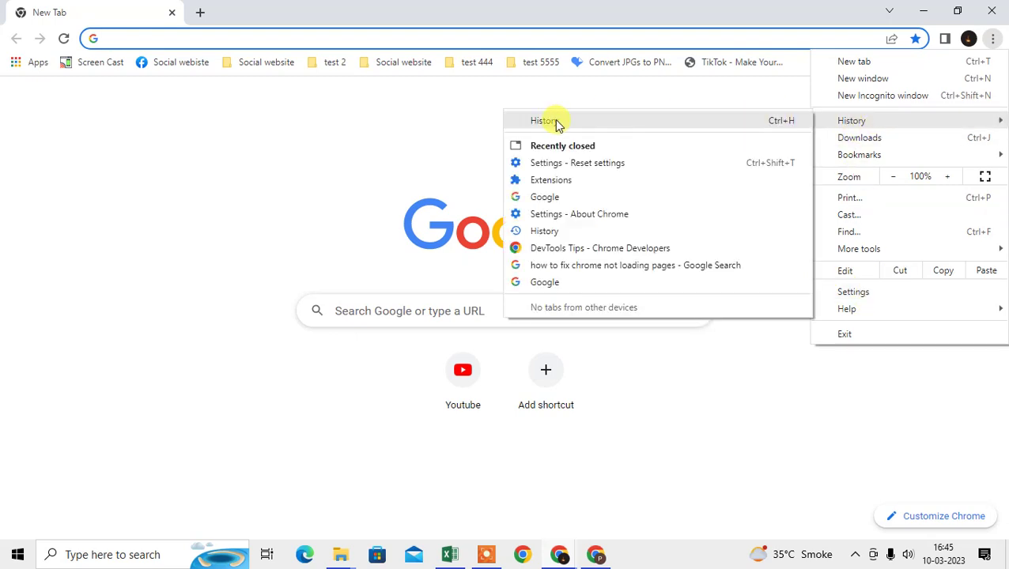
click(624, 122)
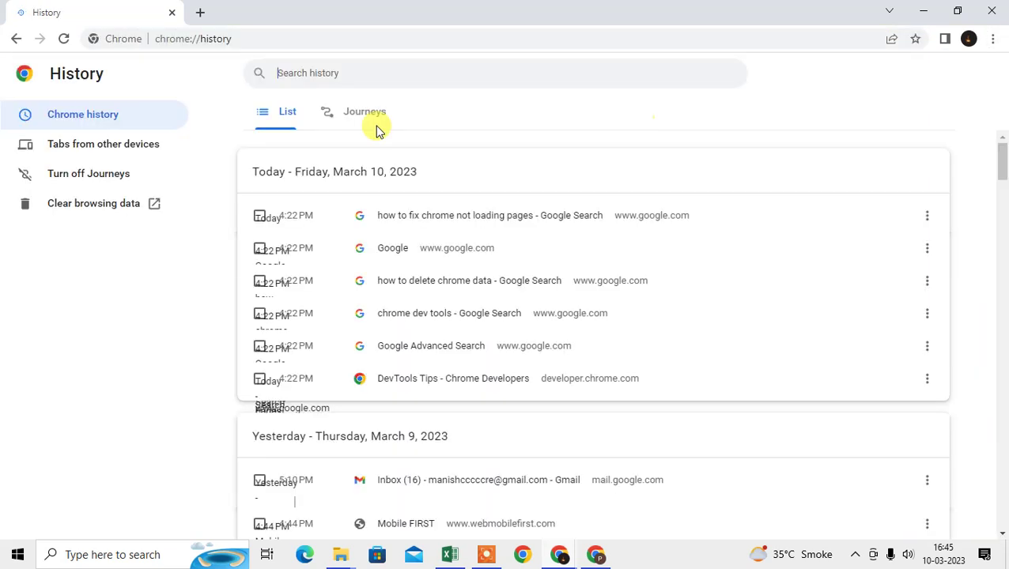
click(90, 212)
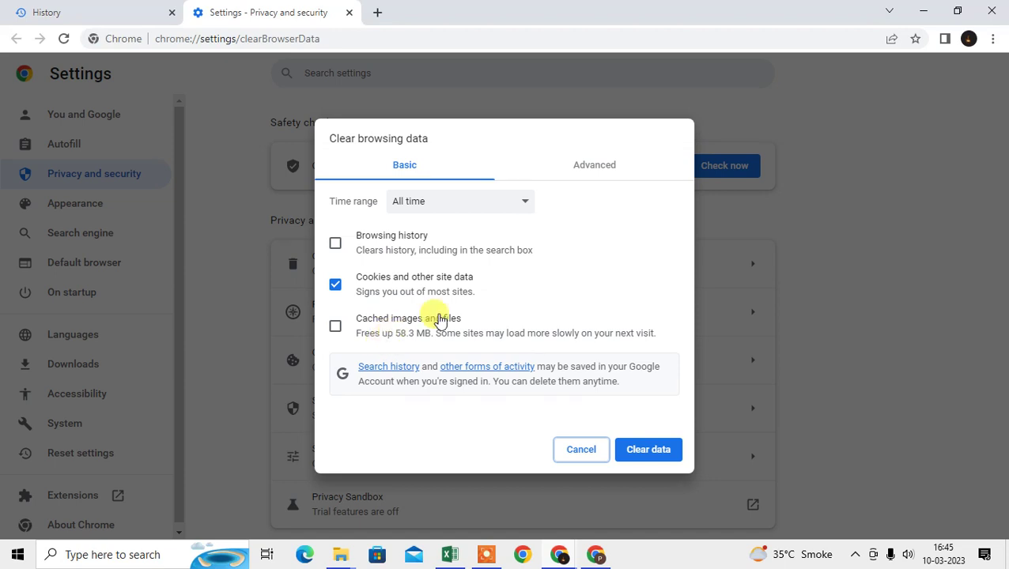
- Switch Clear browsing data to its Advanced tab with the time range All time
click(594, 170)
drag(326, 205, 378, 202)
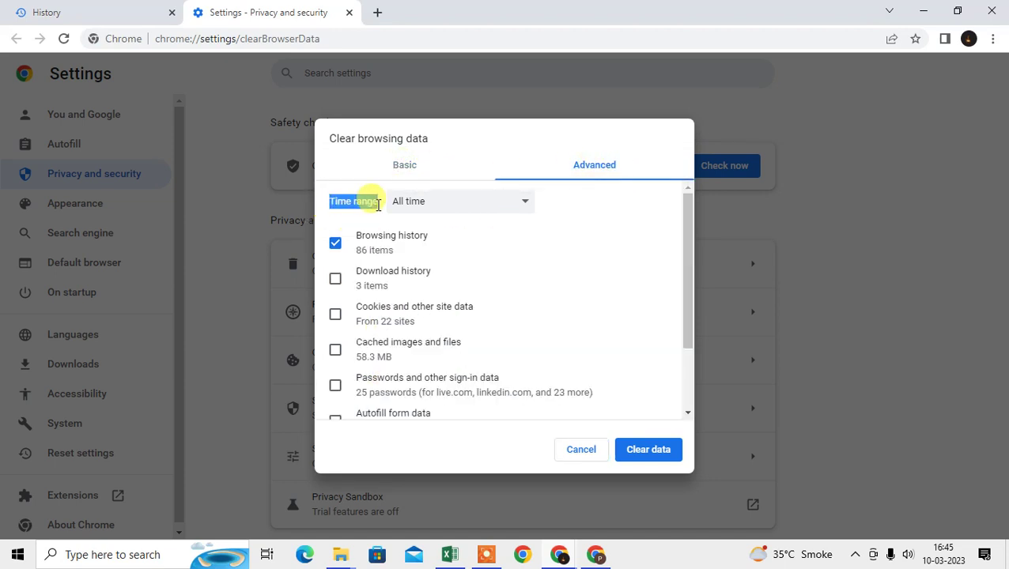
click(486, 208)
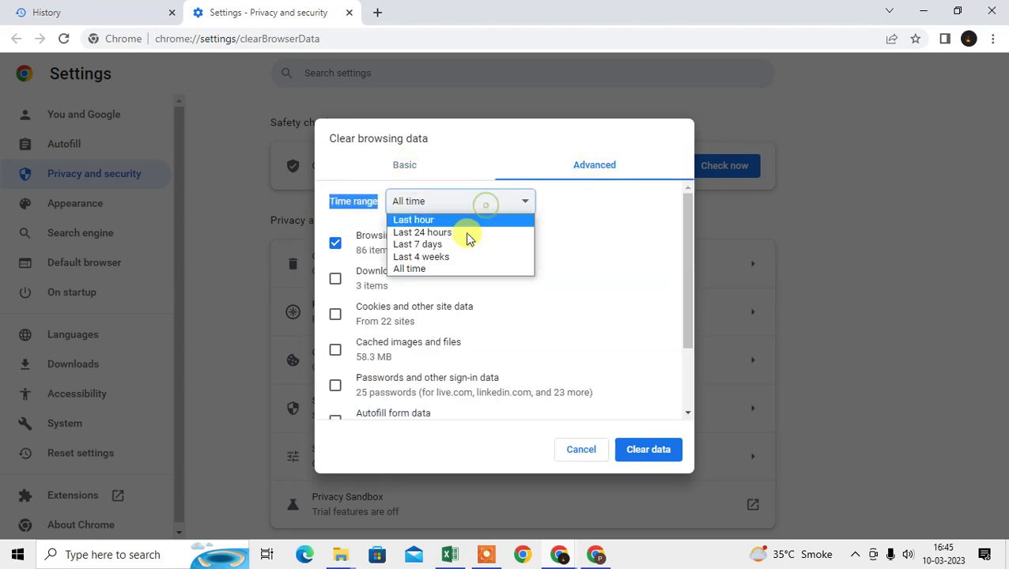
click(452, 270)
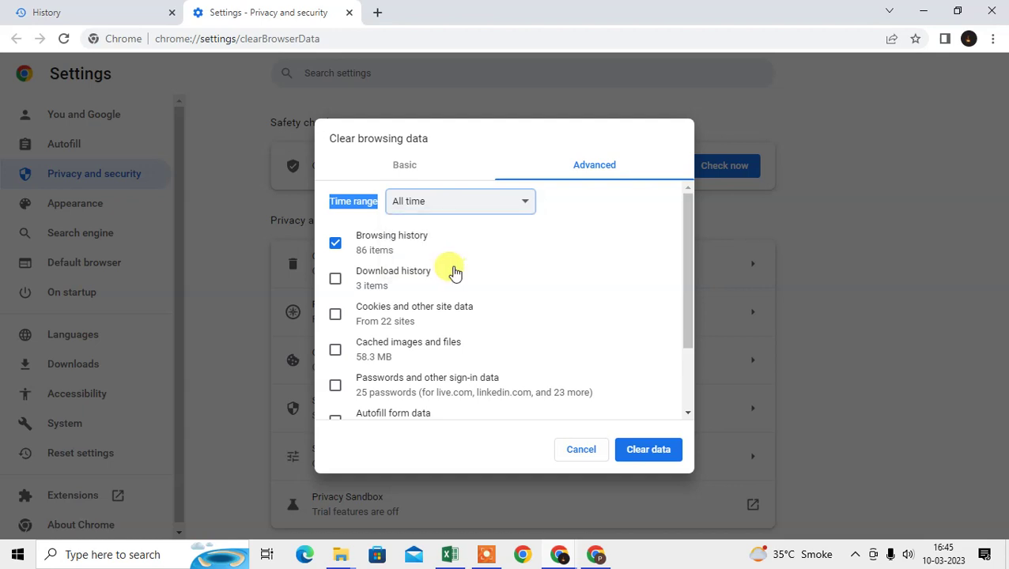
- Tick browsing history, download history and cached images and files for clearing
click(336, 245)
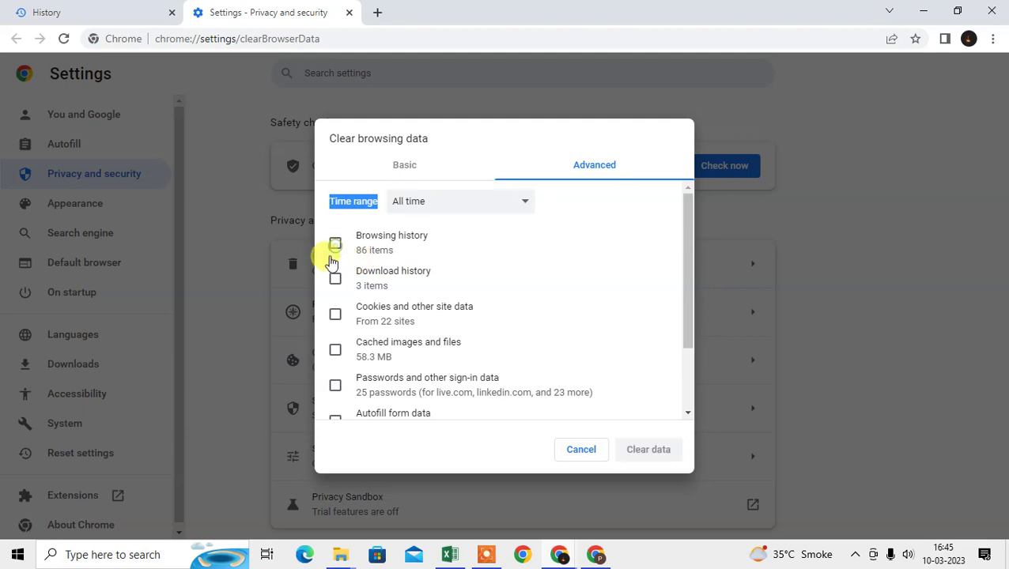
click(335, 245)
click(335, 281)
scroll(363, 294, down, 1)
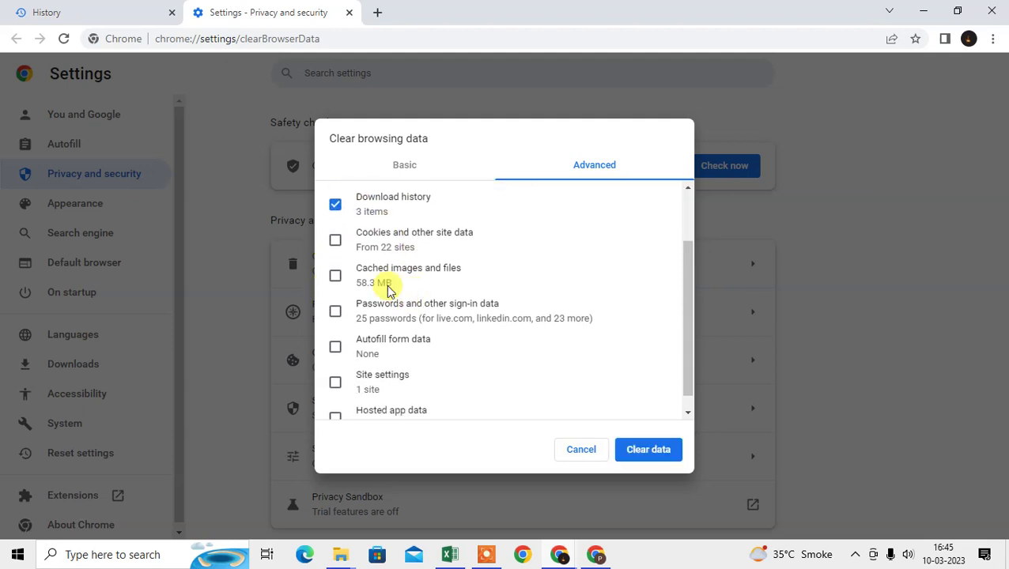
click(335, 275)
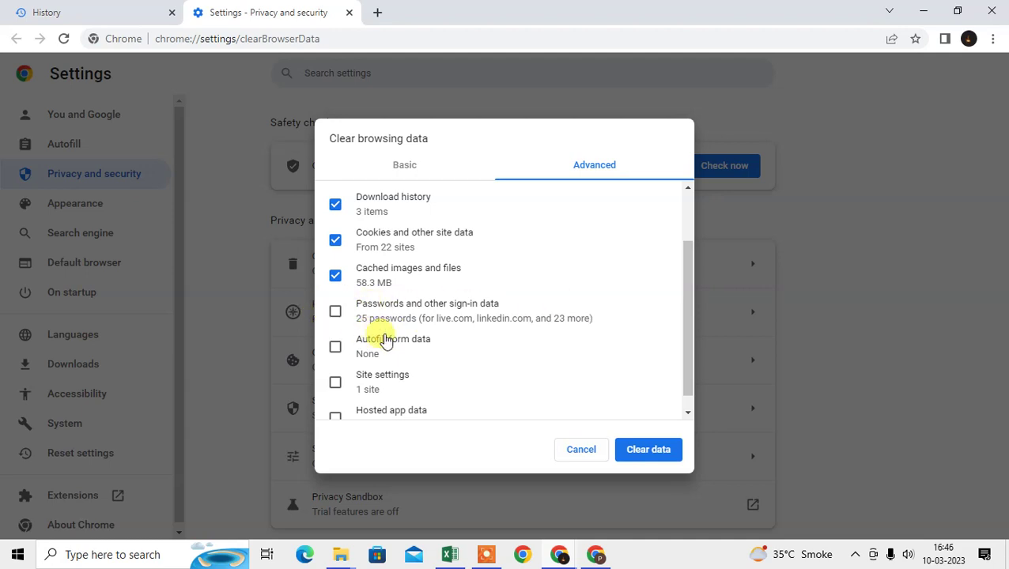
scroll(385, 338, down, 1)
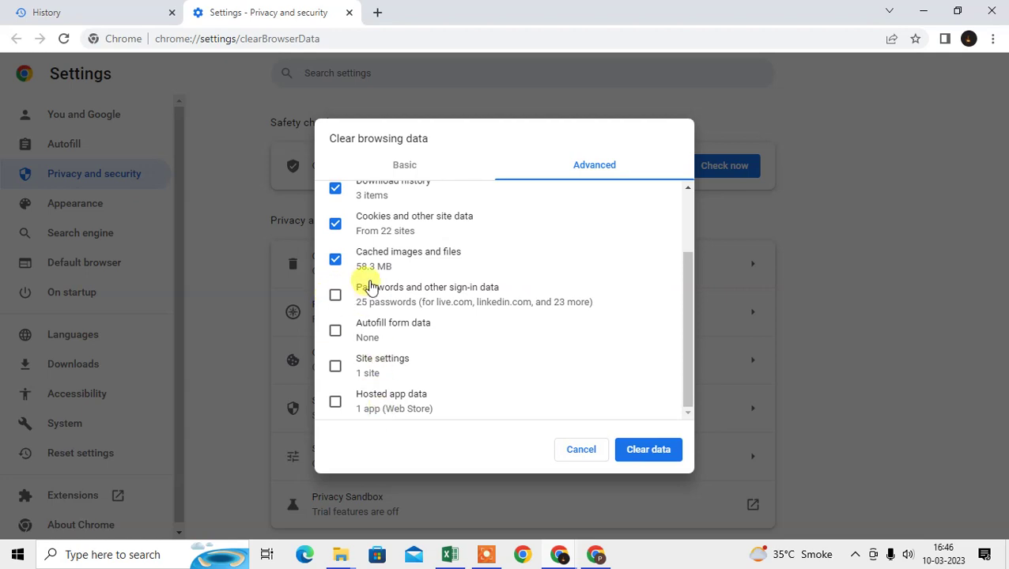
scroll(419, 300, up, 2)
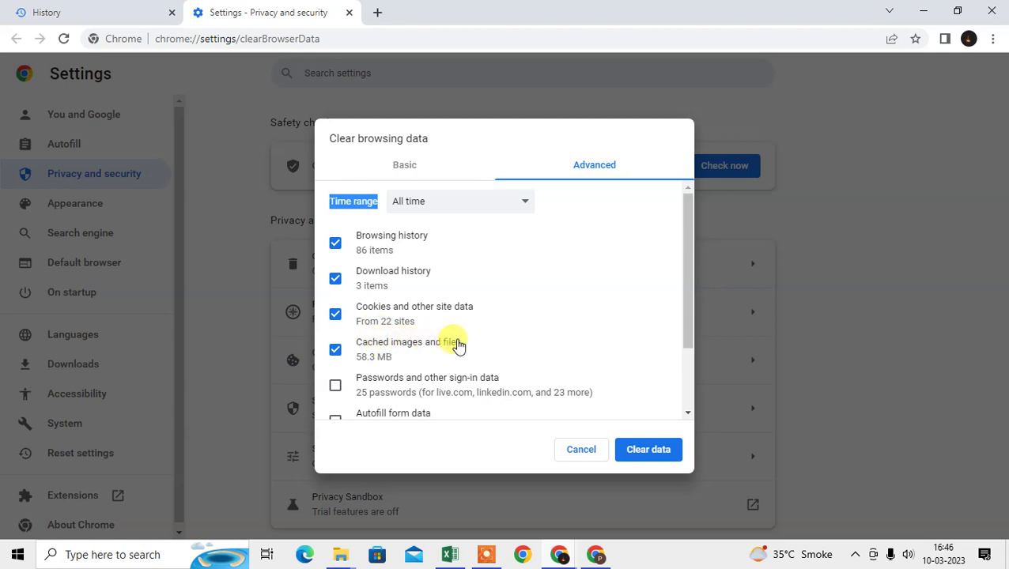
scroll(392, 316, down, 1)
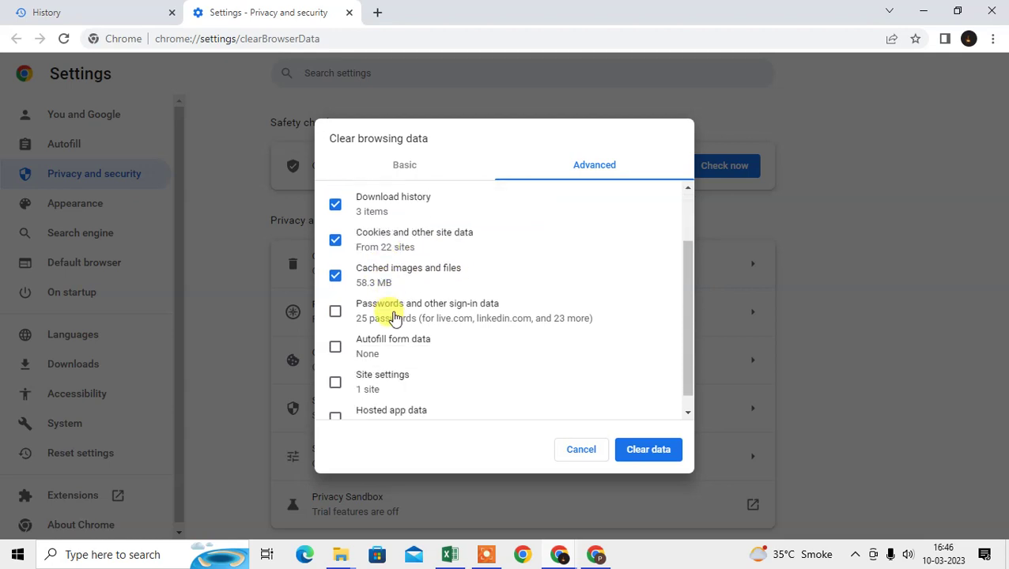
scroll(399, 318, up, 1)
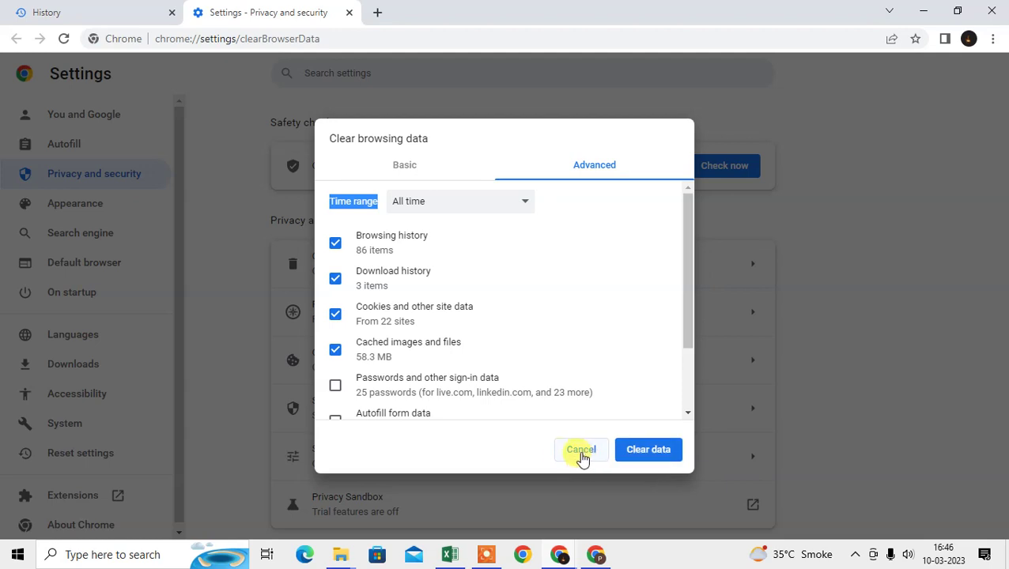
- Cancel the Clear browsing data dialog and replace the Settings tab with a new tab
click(581, 450)
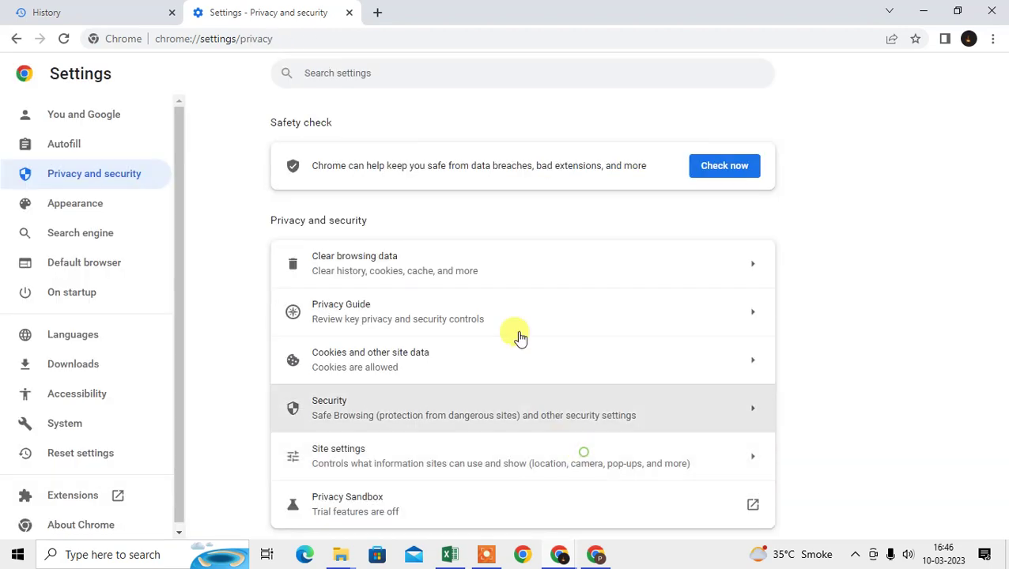
click(379, 13)
click(345, 12)
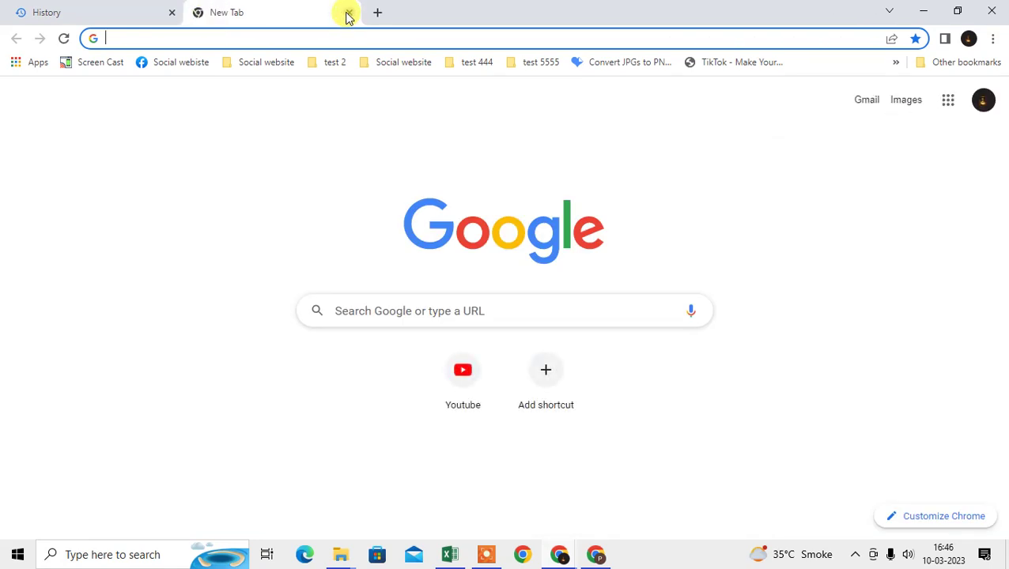
- Launch Run from the Windows search and enter ncpa.cpl
click(75, 555)
text(run)
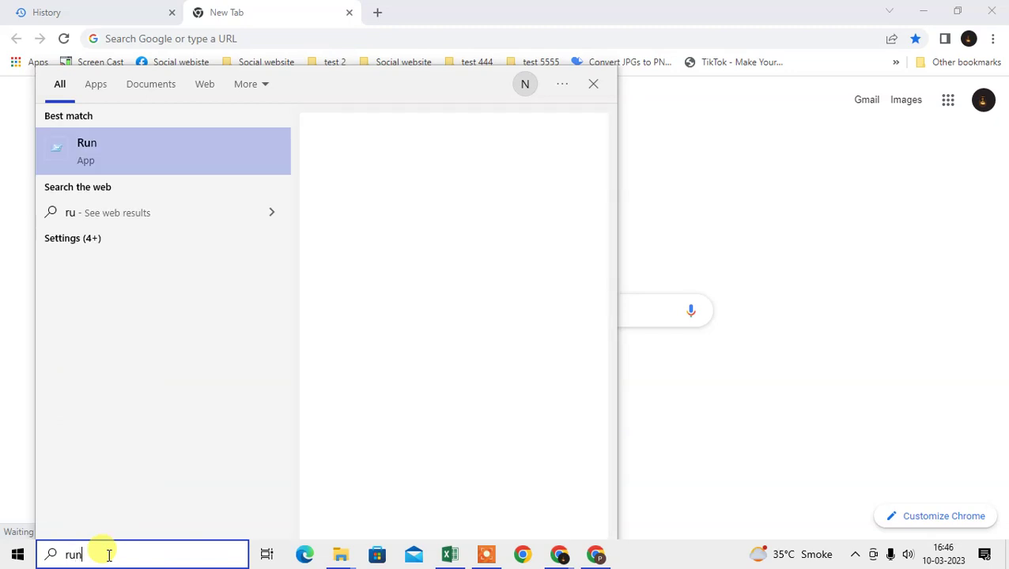
click(179, 153)
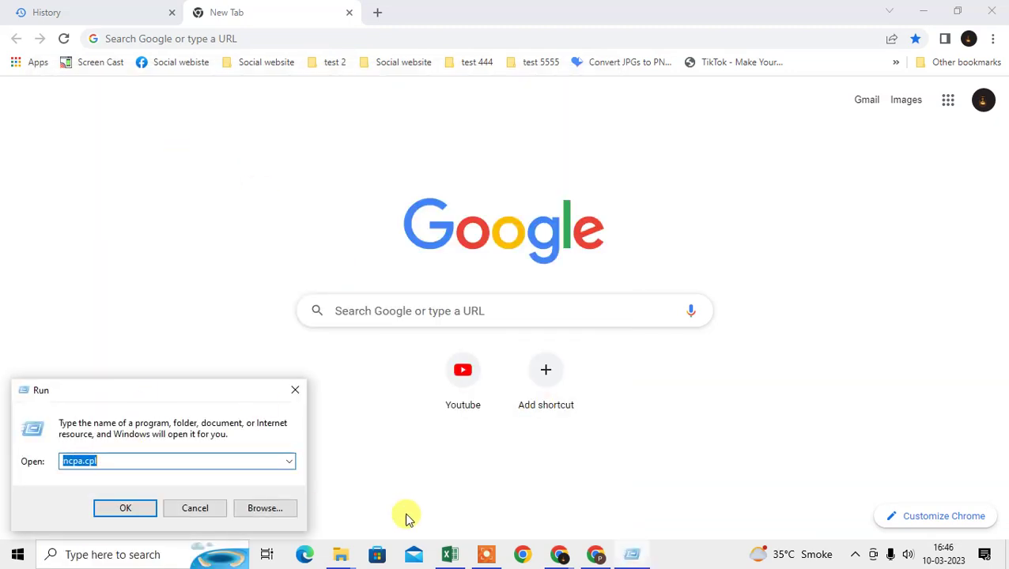
text(ncpa.)
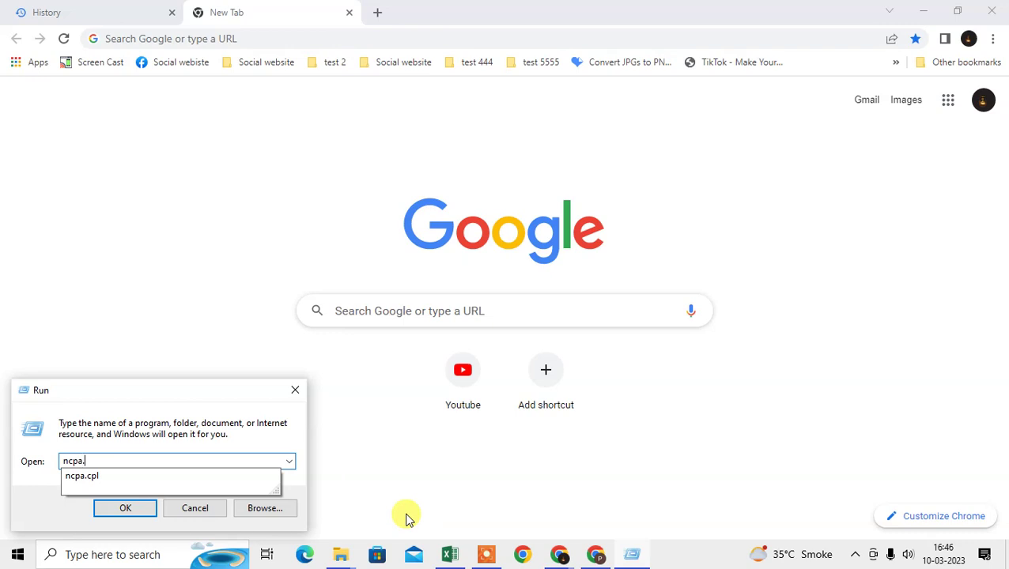
text(cpl)
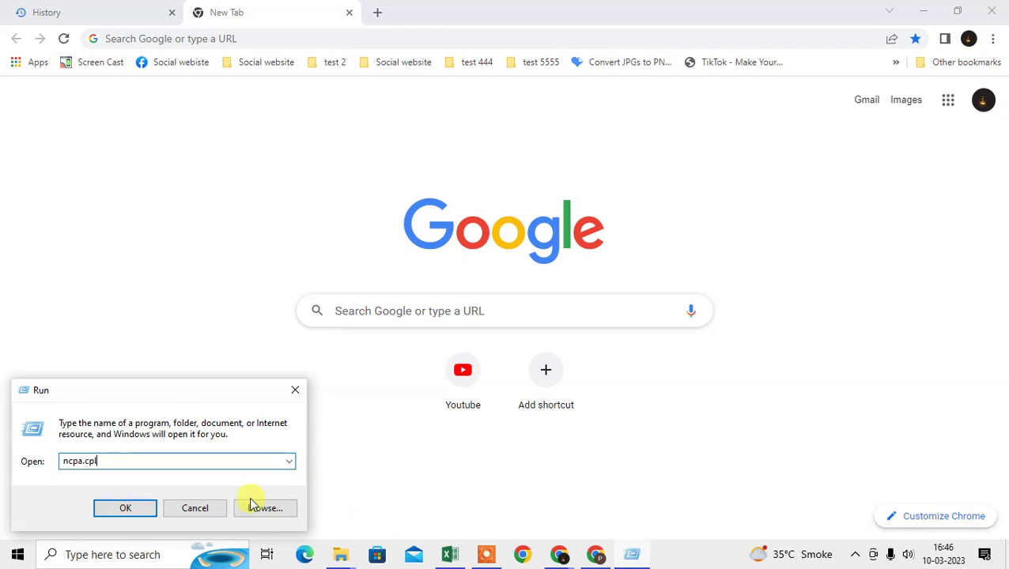
- Run ncpa.cpl and maximize the Network Connections window
click(129, 510)
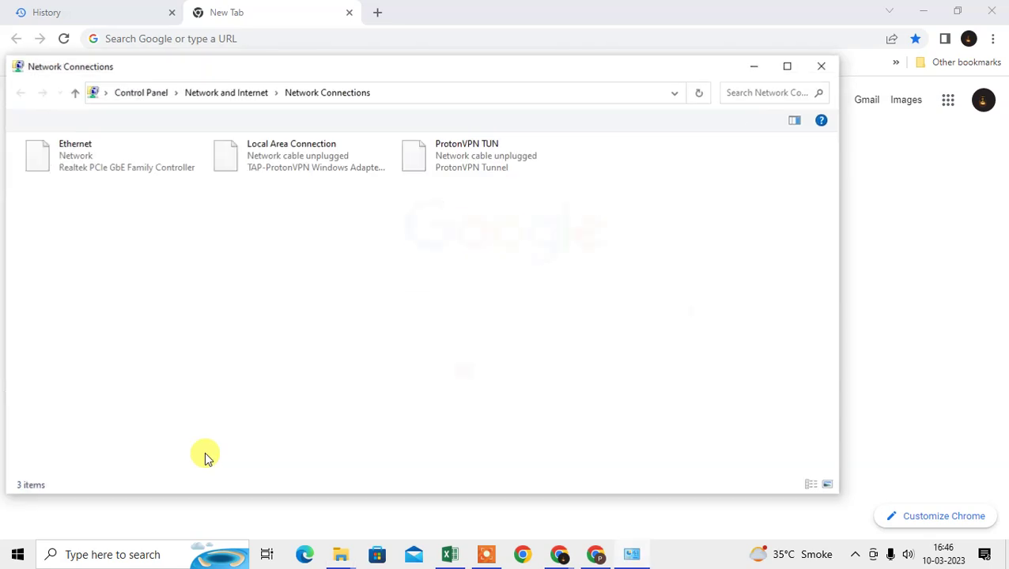
click(372, 58)
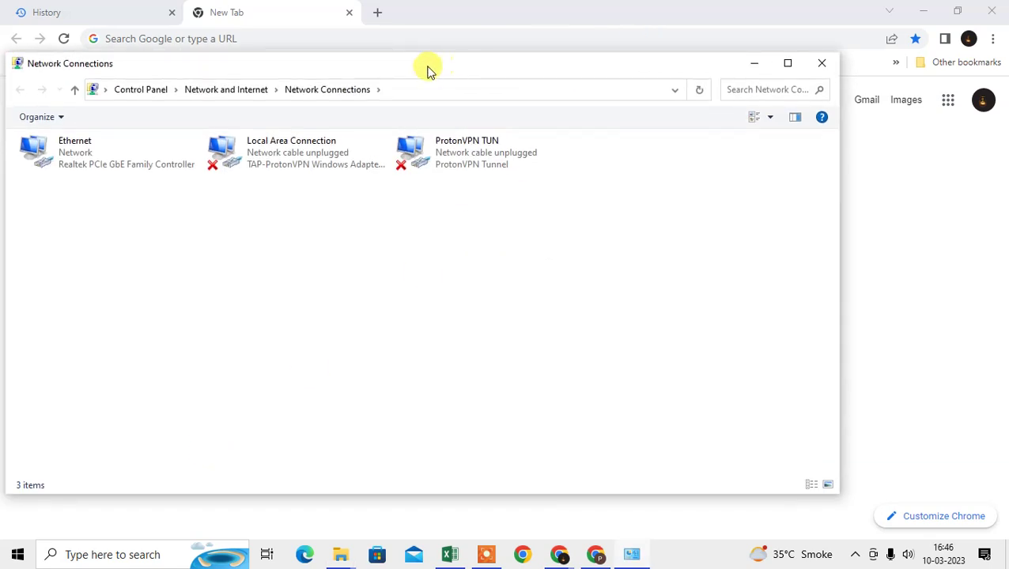
drag(428, 67, 427, 44)
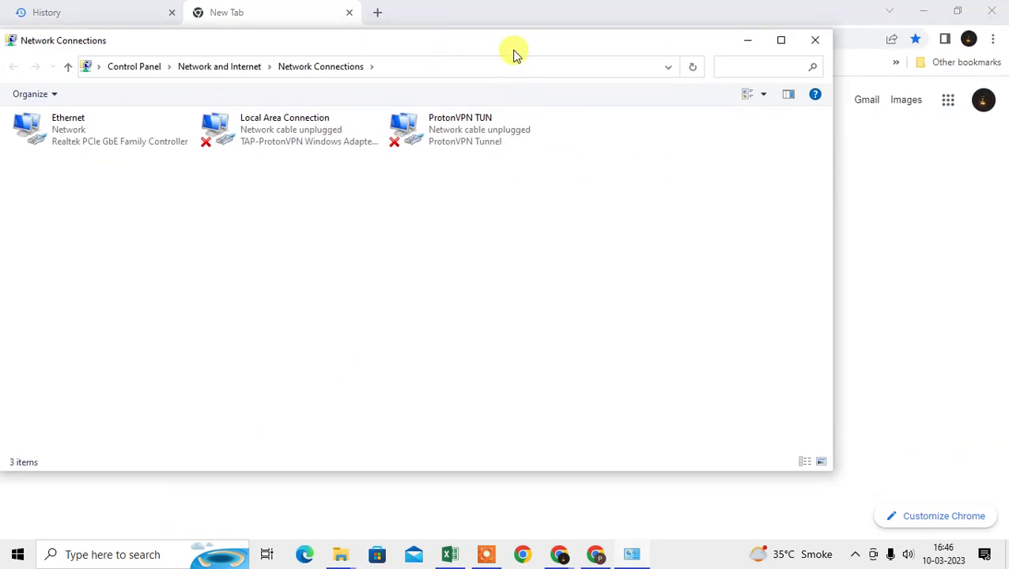
click(781, 40)
- Open the Ethernet connection's properties and its Internet Protocol Version 4 (TCP/IPv4) settings
click(84, 93)
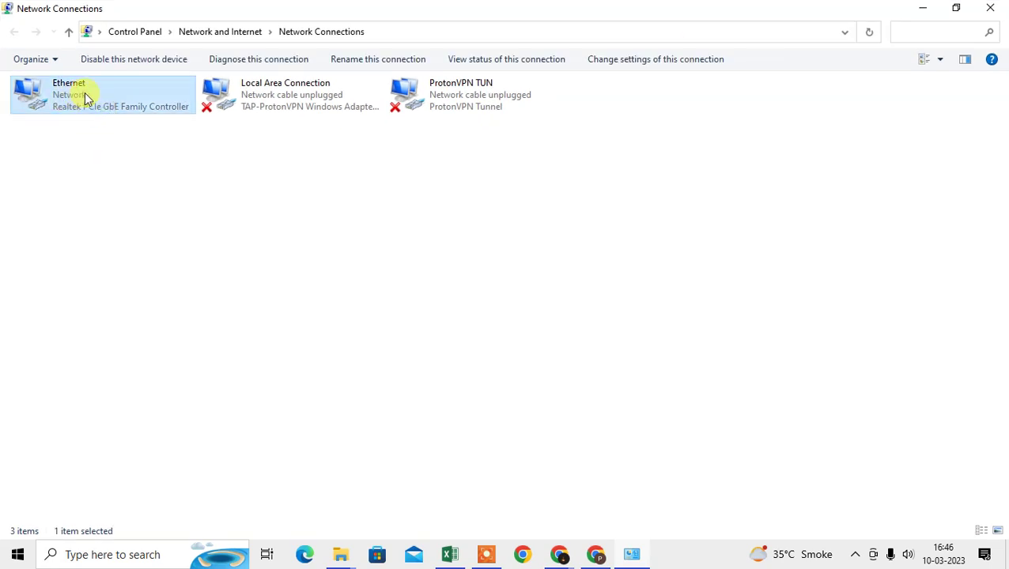
right_click(82, 93)
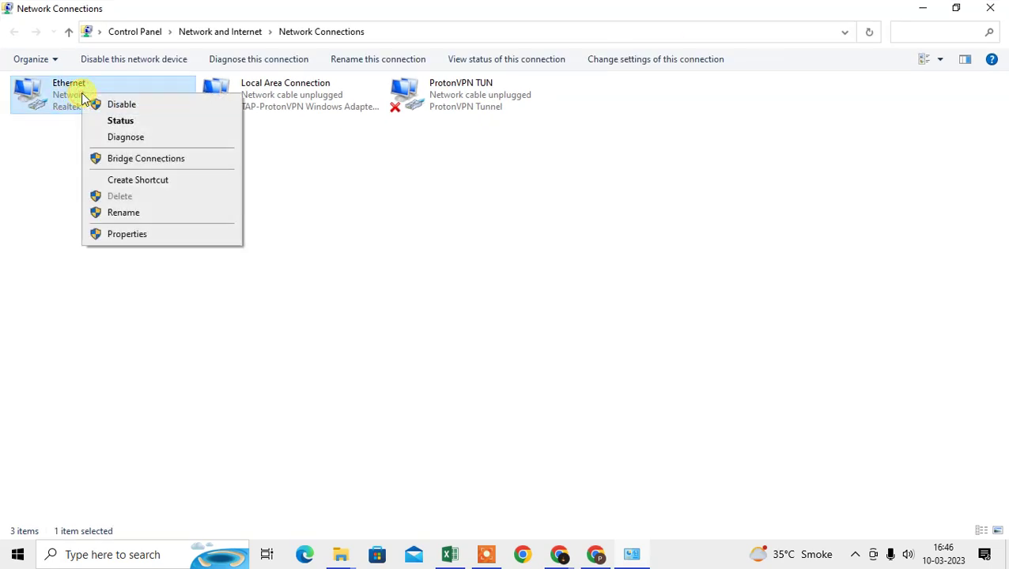
click(163, 235)
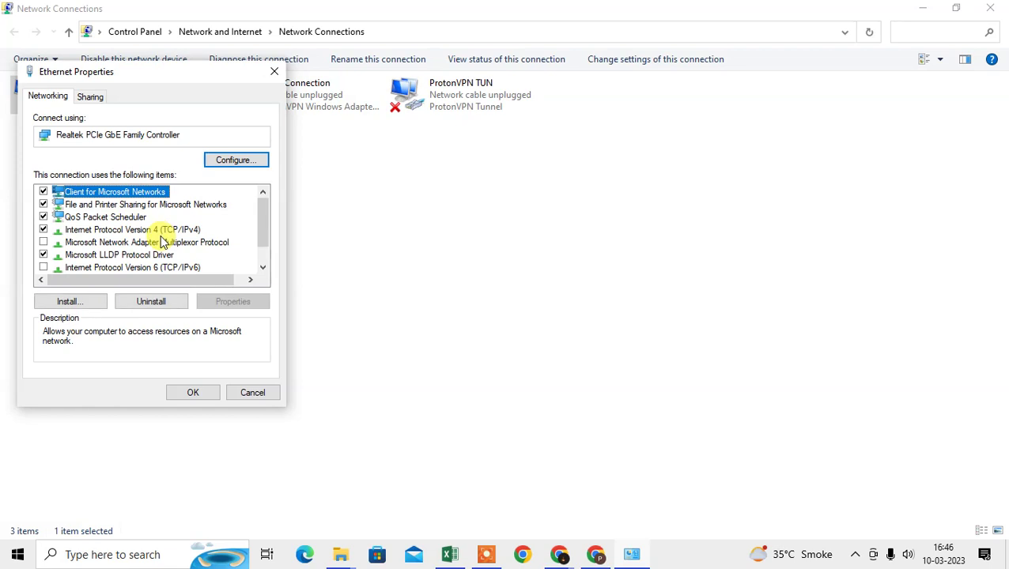
click(274, 71)
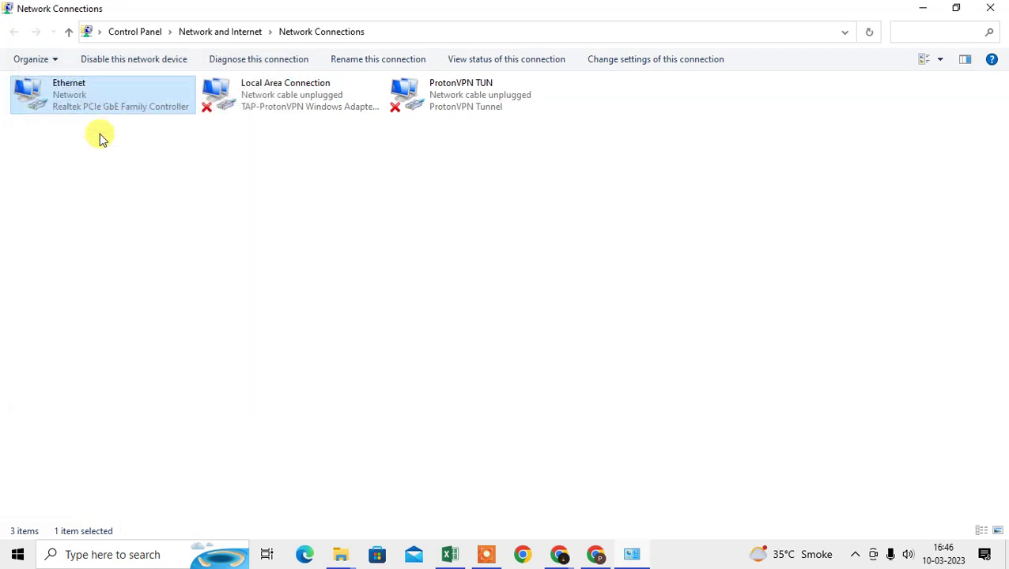
right_click(89, 108)
click(130, 244)
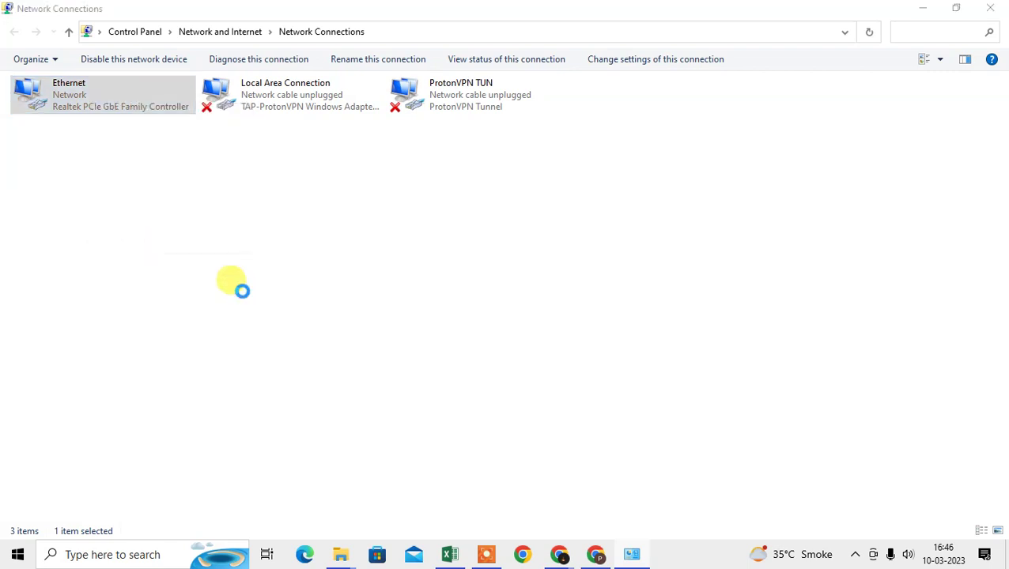
drag(153, 79, 362, 81)
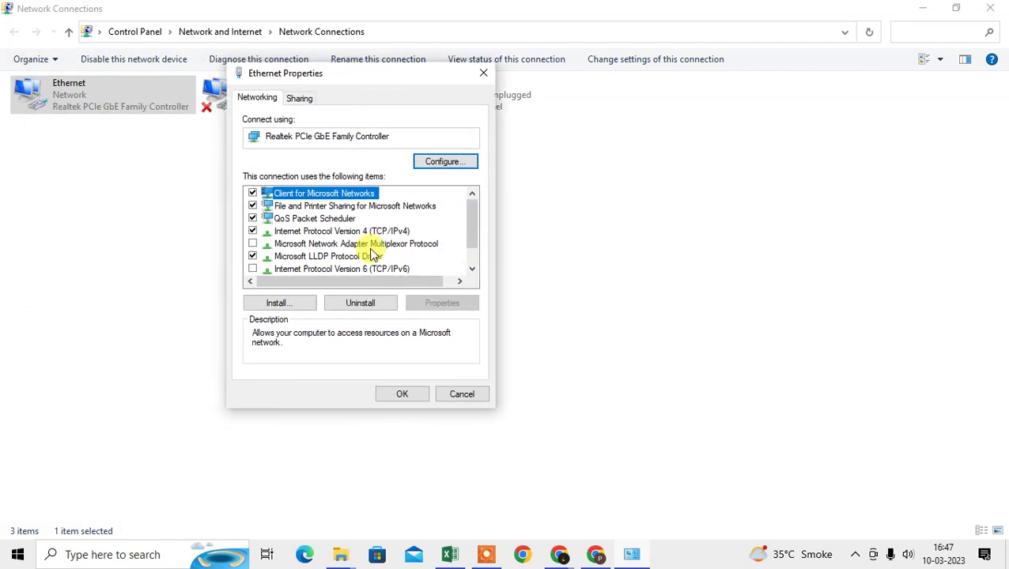
click(332, 233)
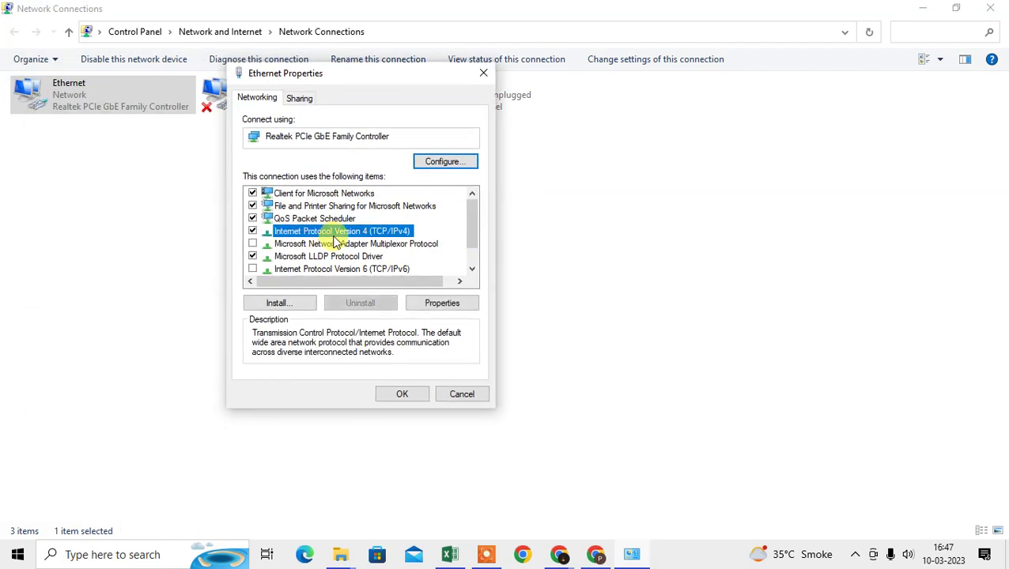
click(431, 303)
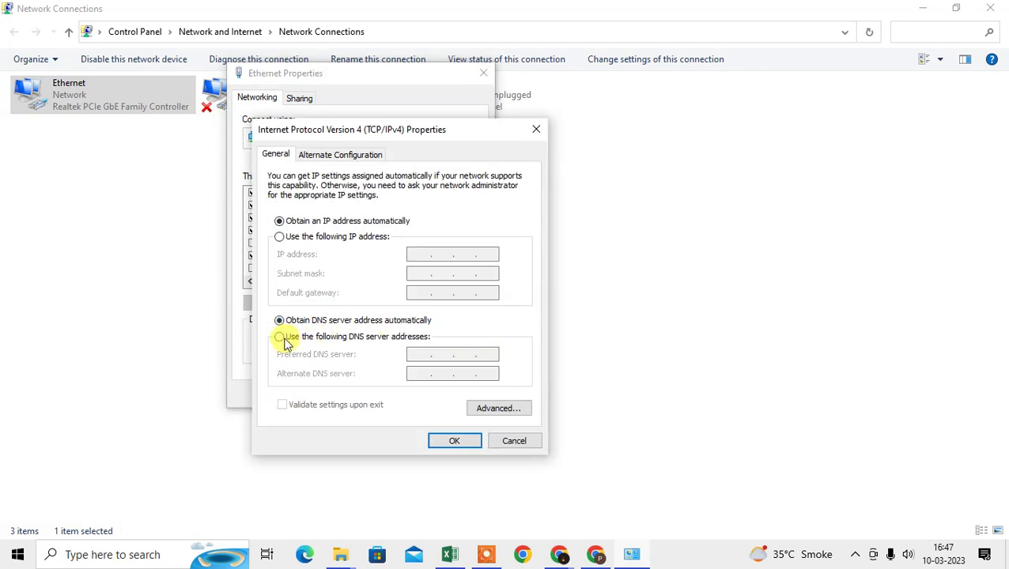
- Enter Google DNS servers 8.8.8.8 and 8.8.4.4 as manual IPv4 DNS addresses
click(283, 338)
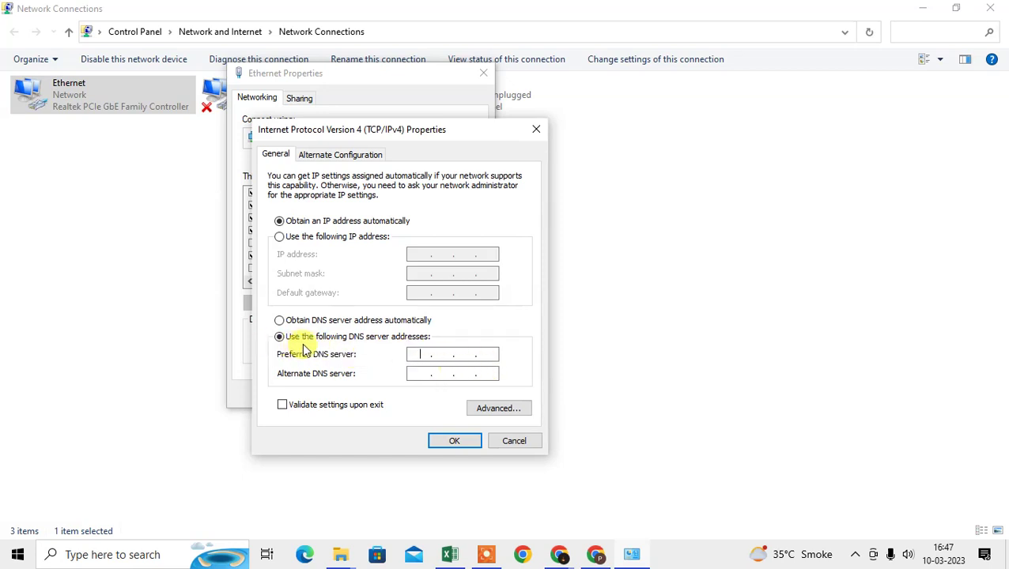
click(411, 354)
text(8)
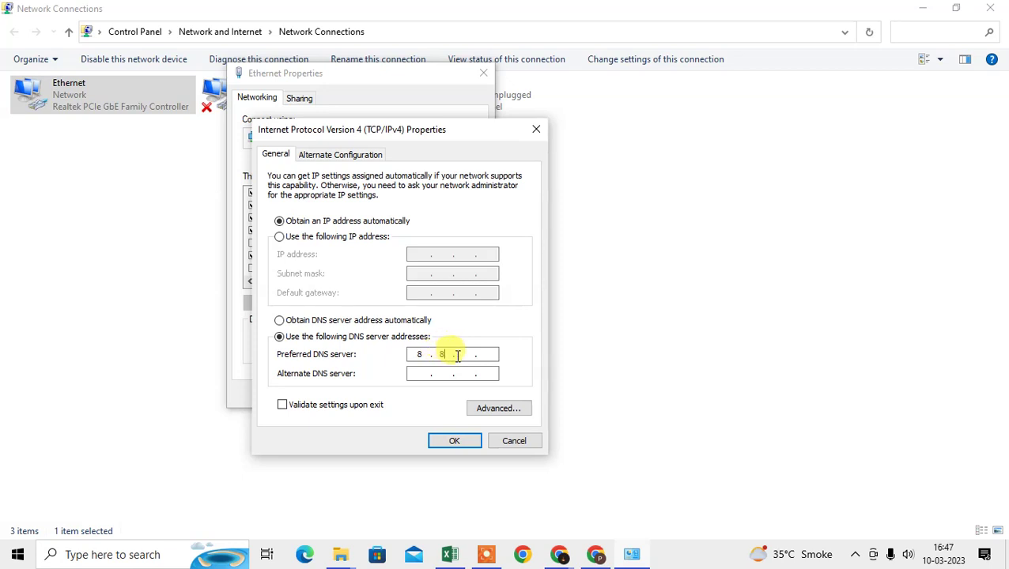
text(.8.8.8)
click(423, 375)
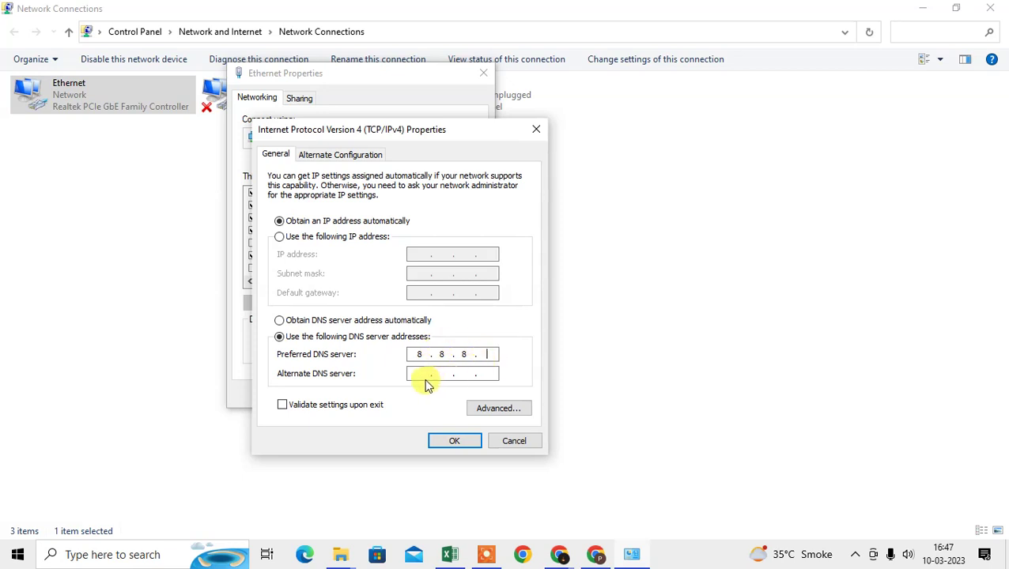
text(8)
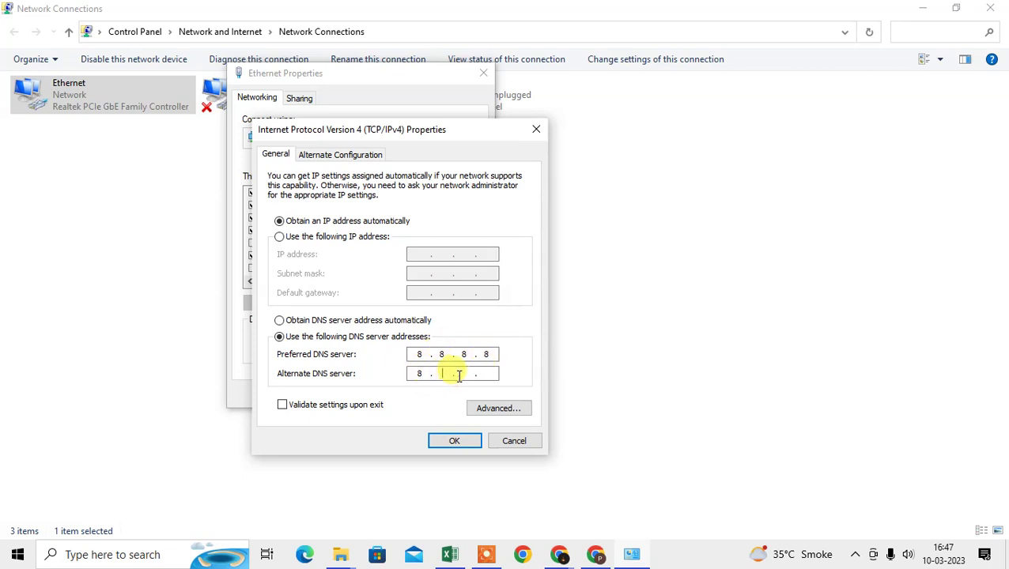
text(.8.4.4)
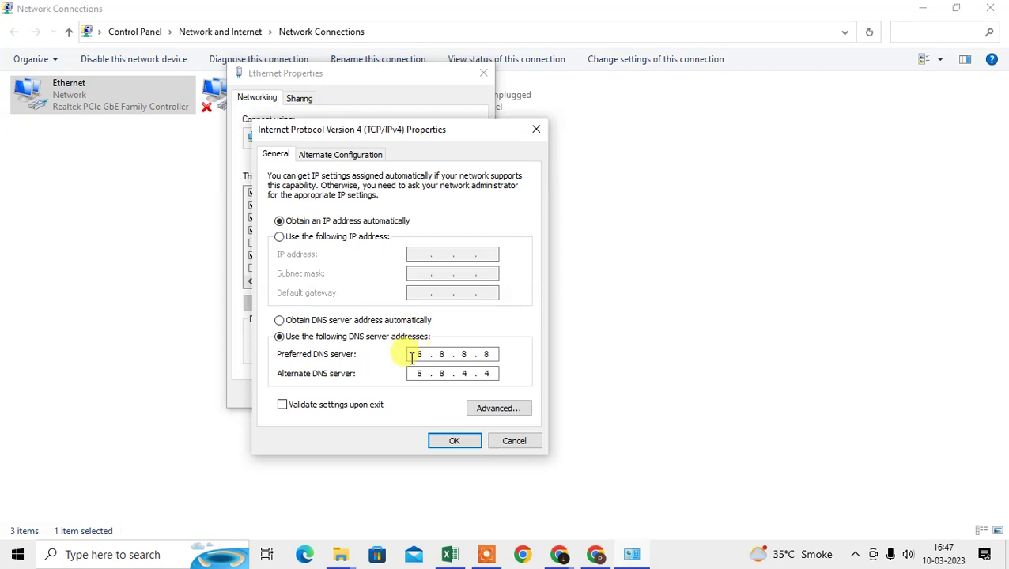
click(455, 445)
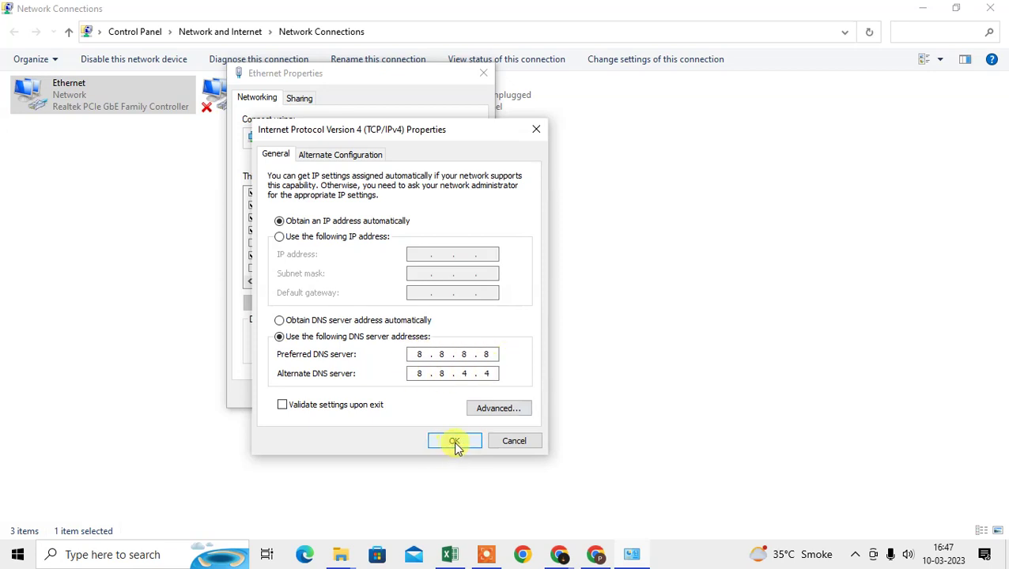
- Revert DNS to automatic and close the IPv4, Ethernet and Network Connections windows
click(300, 321)
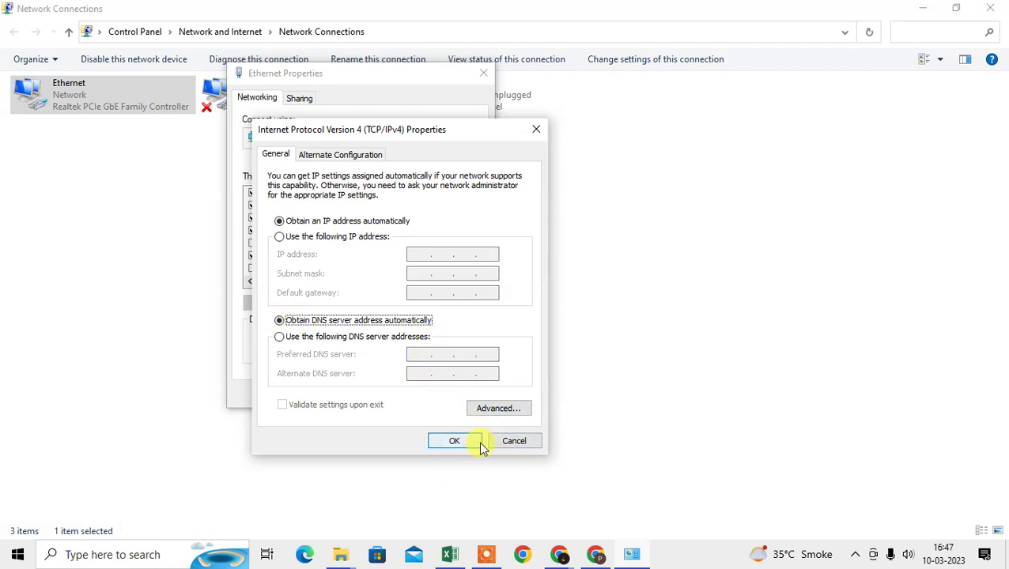
click(512, 440)
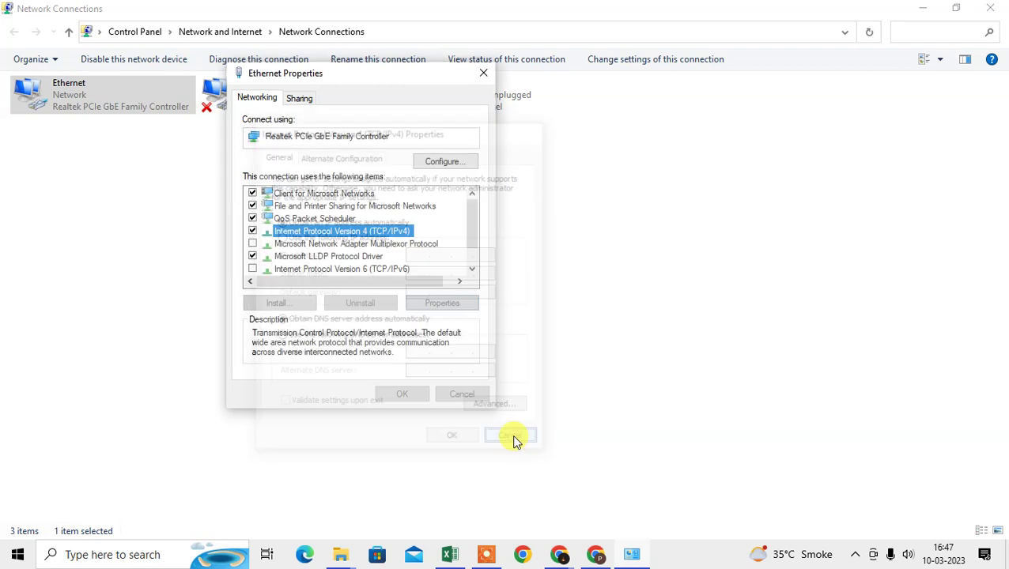
click(473, 400)
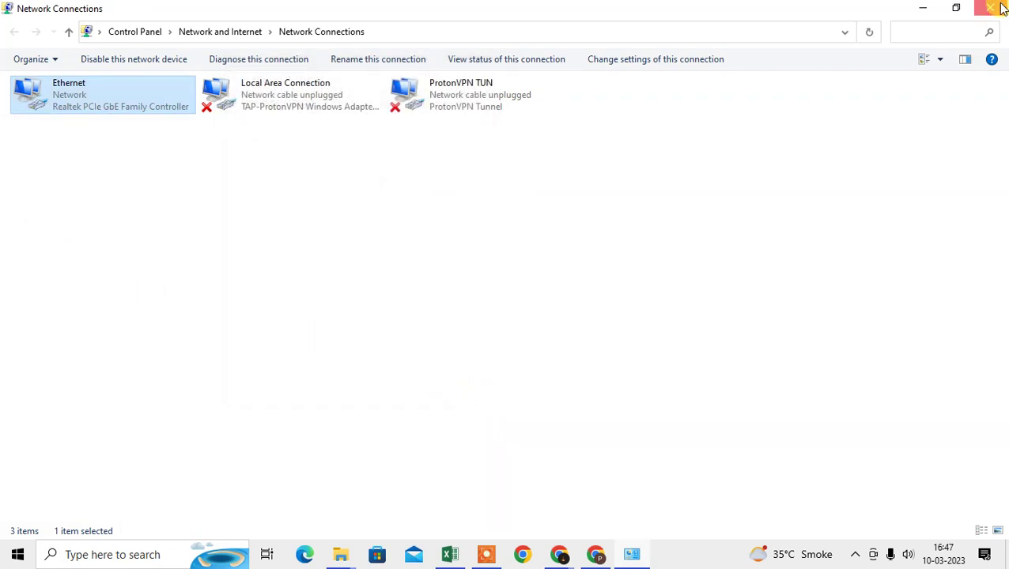
click(998, 8)
- Show the desktop with Win+D and refresh it
key(super+d)
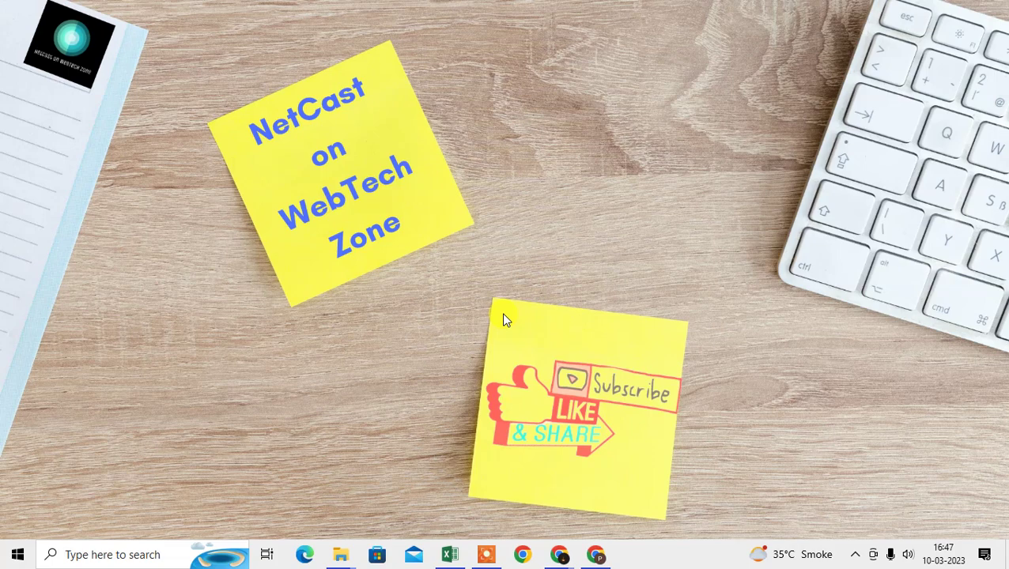
right_click(522, 138)
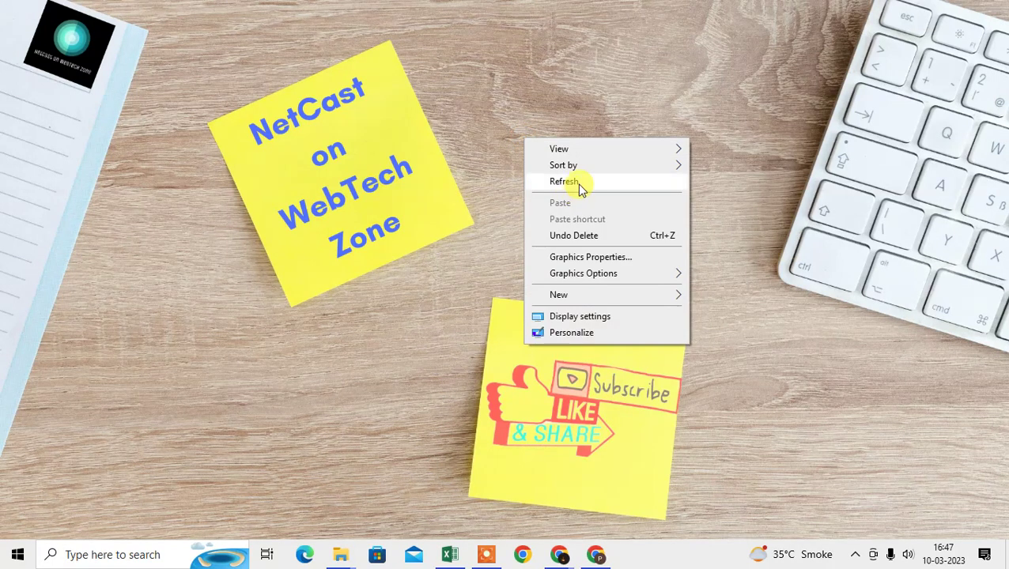
click(577, 183)
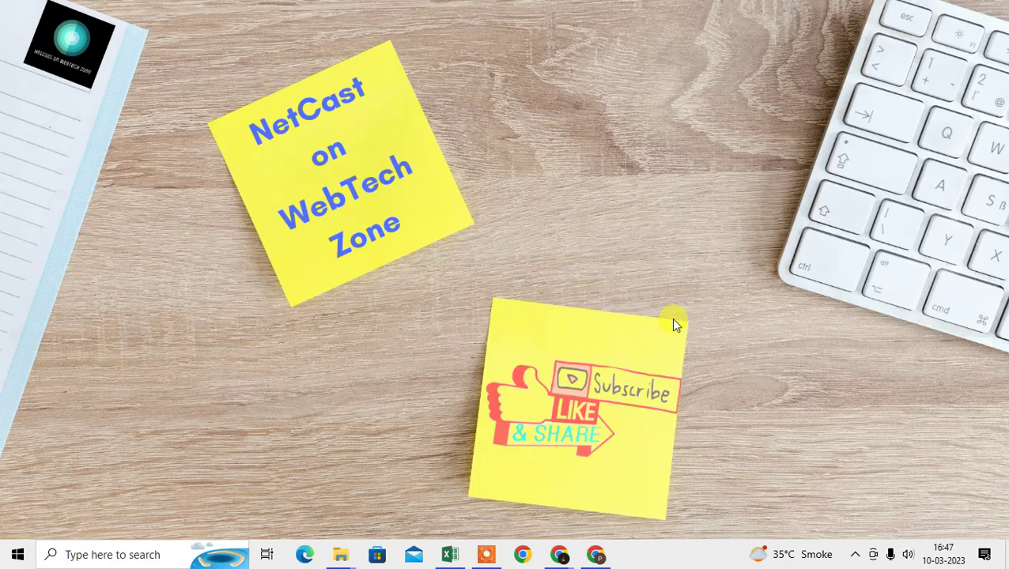